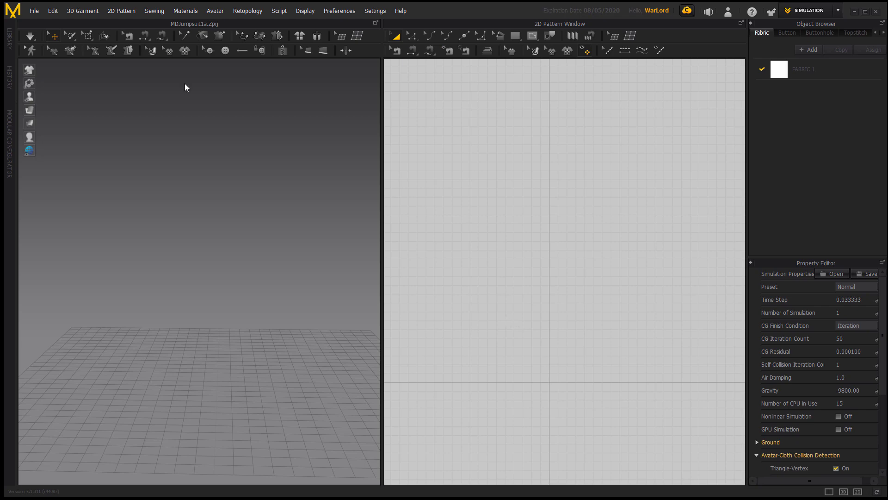
Add the Blank Male CC avatar to the project
left_click(34, 11)
mouse_move(40, 50)
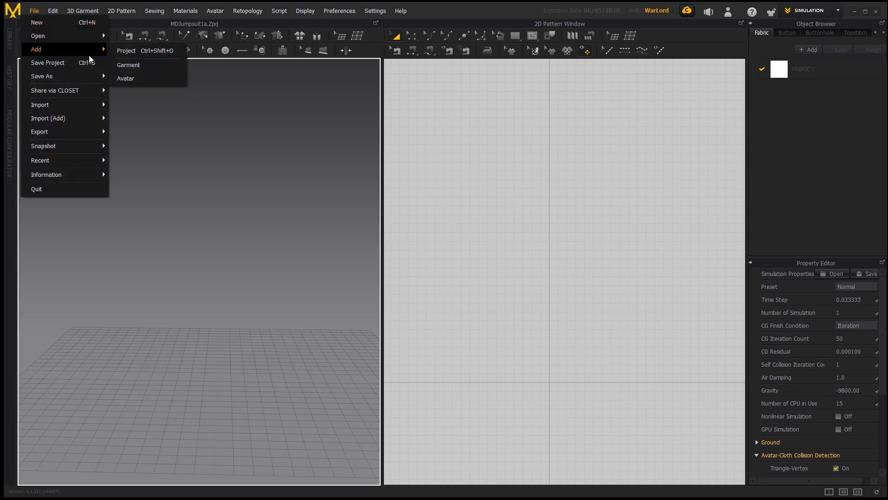
left_click(123, 79)
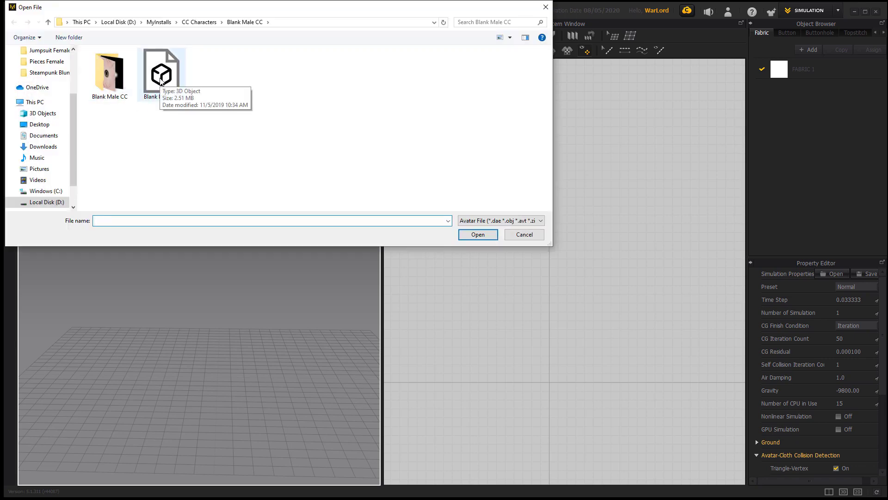
double_click(162, 79)
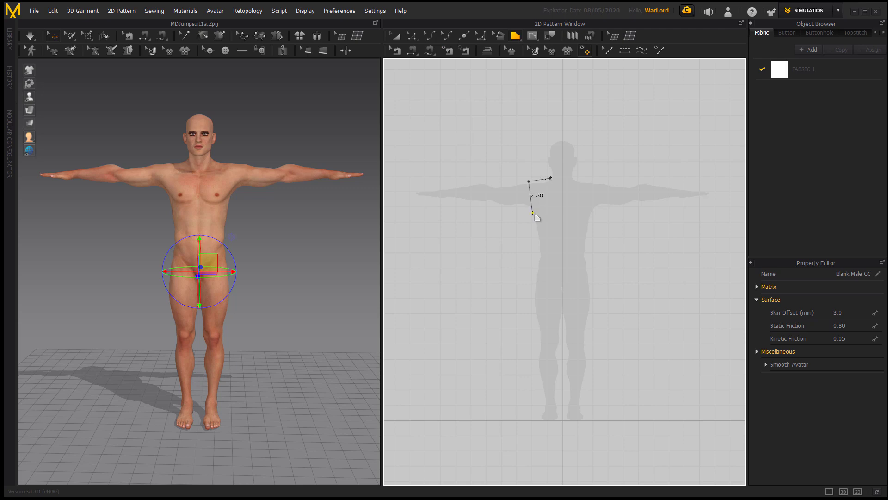
Draw a closed half-body jumpsuit pattern over the avatar silhouette, running from the shoulder down to the ankle and back up the centre line to the neck
left_click(533, 213)
left_click(534, 258)
left_click(532, 303)
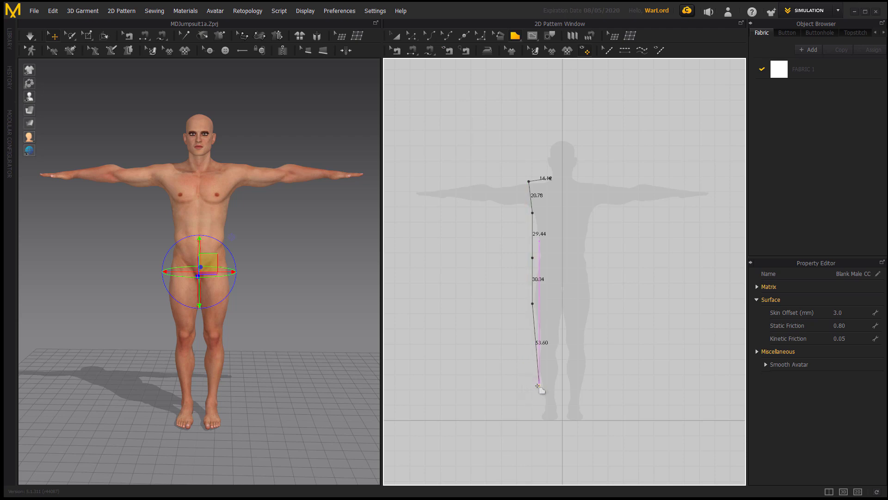
left_click(538, 385)
left_click(563, 385)
left_click(563, 290)
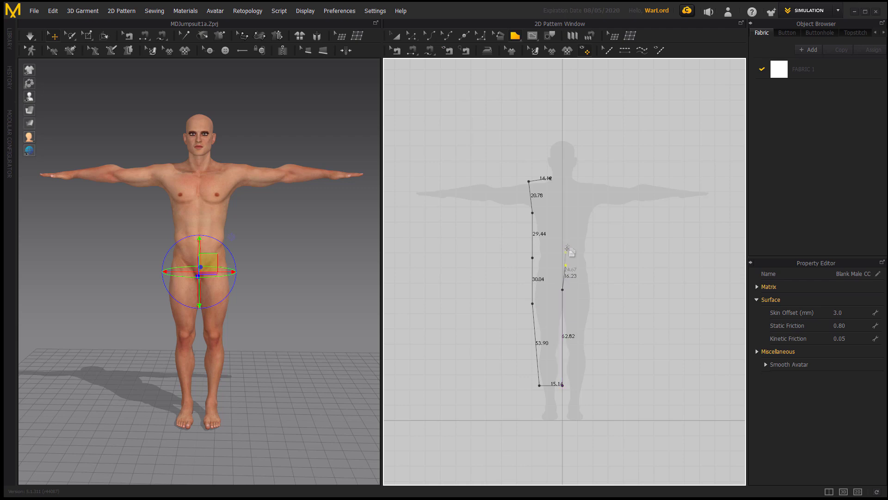
left_click(562, 189)
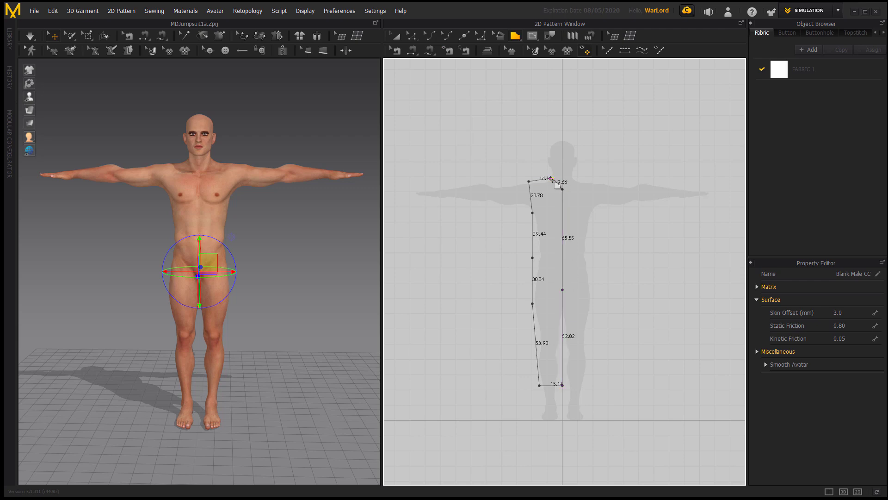
left_click(550, 178)
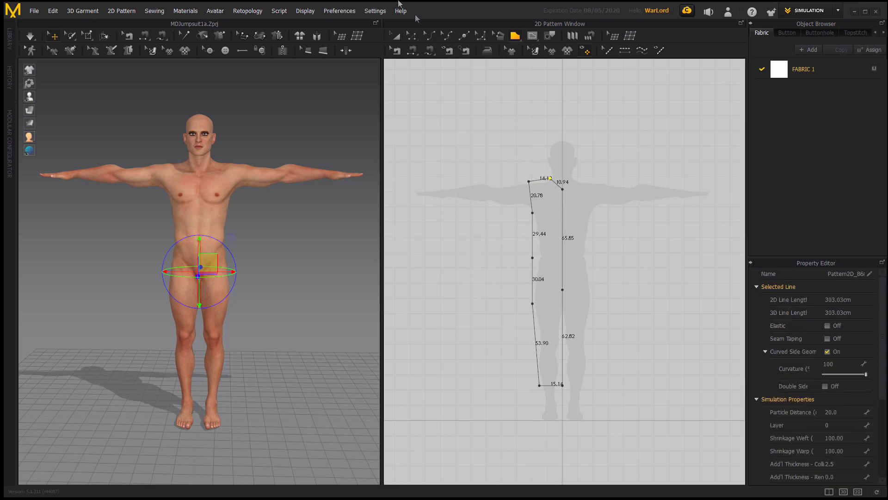
left_click(396, 36)
Draw two parallel internal lines across the waist of the half-body pattern, the upper one about 19.7 cm long
scroll(497, 274, "up", 3)
scroll(497, 274, "up", 1)
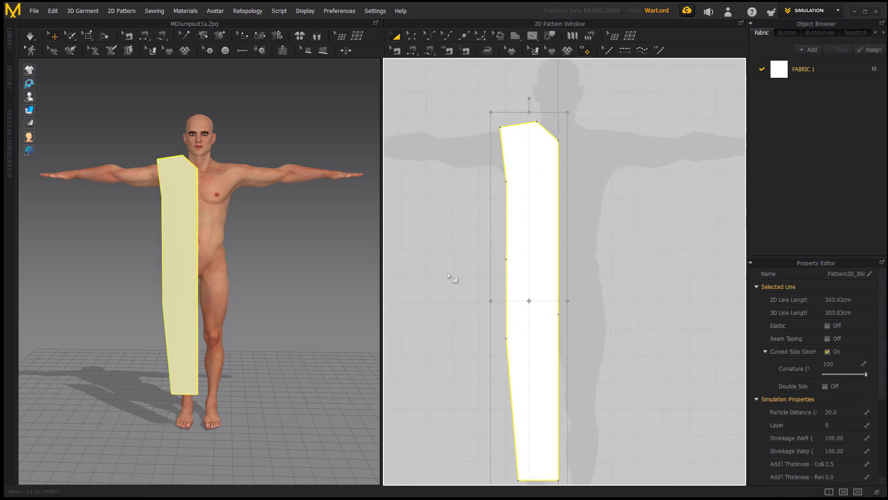
scroll(457, 280, "up", 2)
right_click_drag(457, 280, 425, 287)
scroll(425, 287, "up", 1)
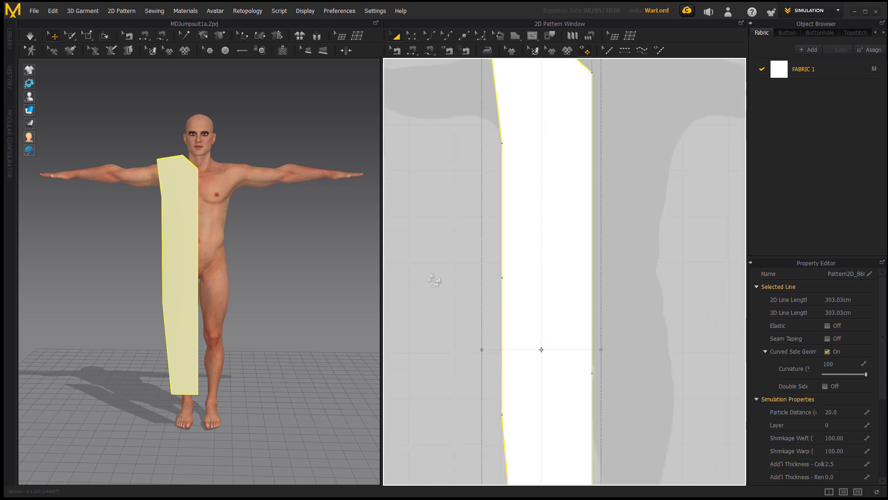
left_click(534, 37)
left_click(502, 277)
left_click(592, 277)
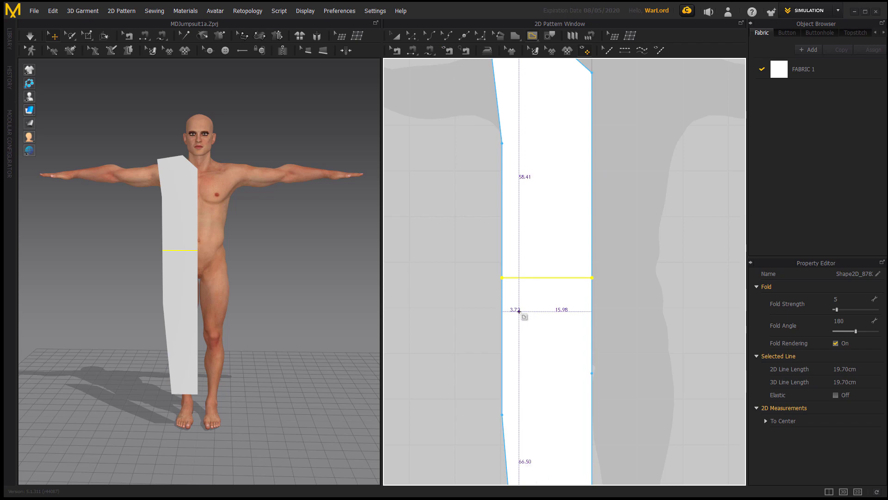
left_click(502, 294)
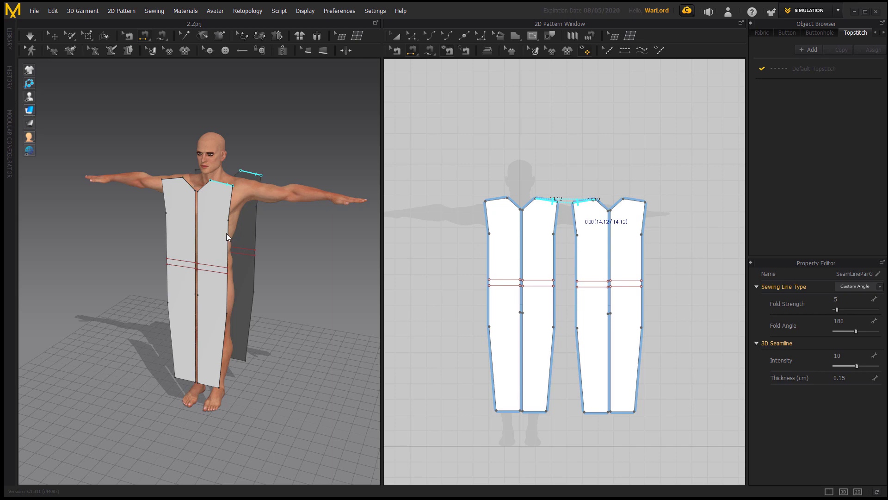
Sew the front panels' side edges to the matching back panel edges, above and below the waist
left_click(227, 231)
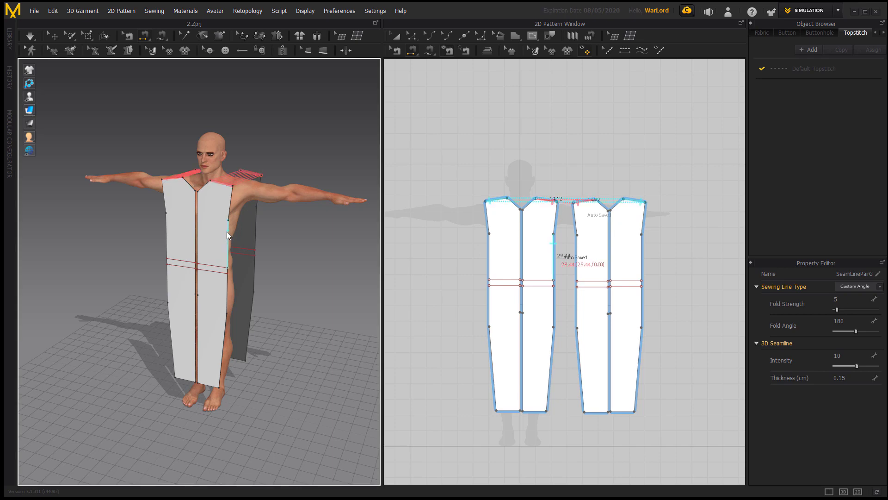
left_click(254, 230)
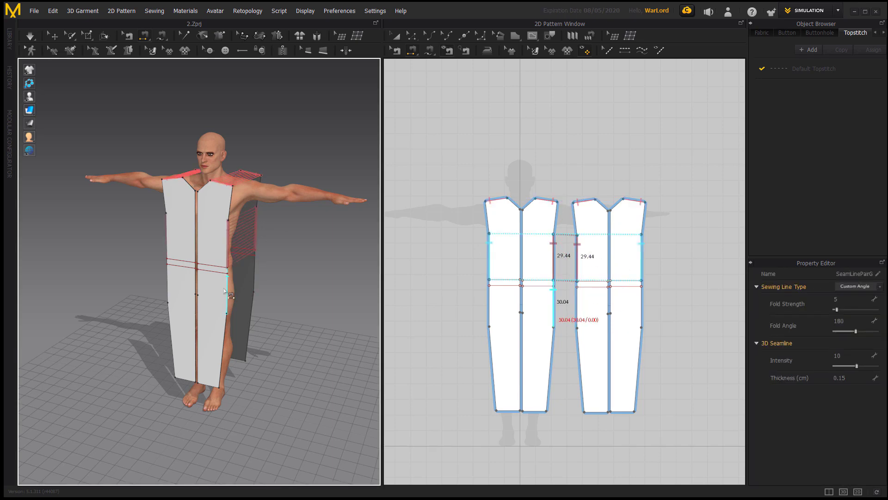
left_click(255, 277)
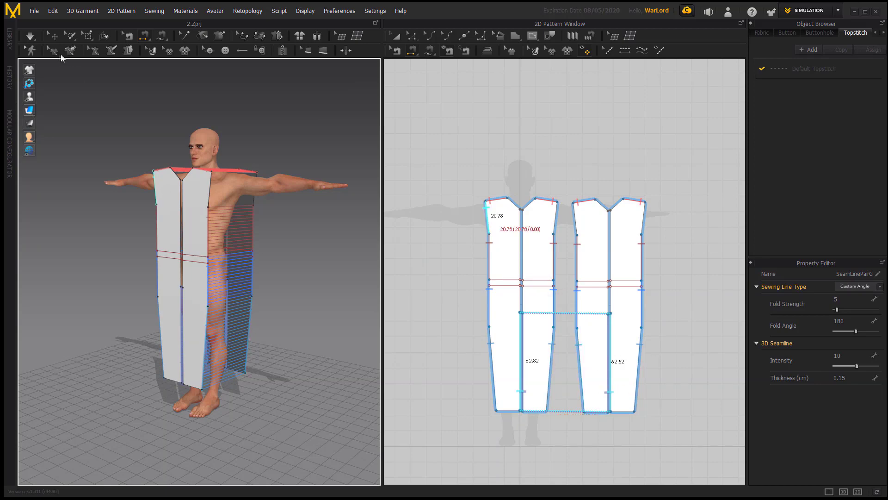
Simulate the sewn panels on the avatar and undo the drape
left_click(31, 35)
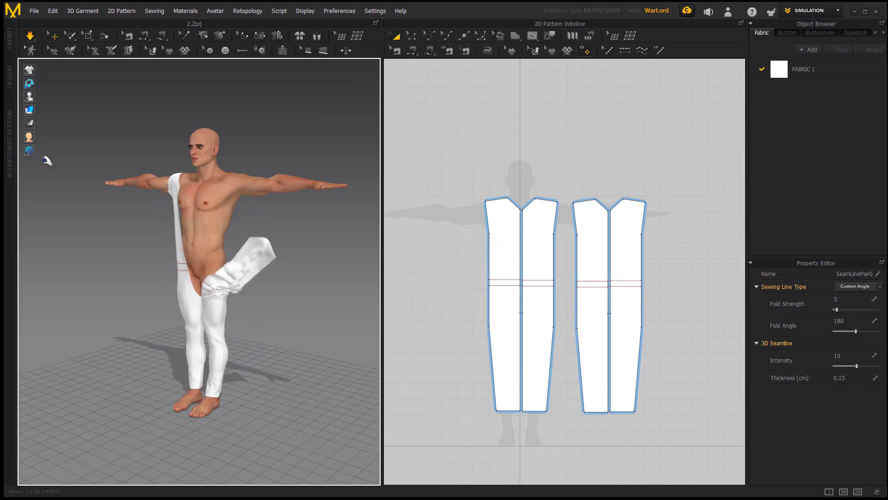
key("ctrl+z")
Add a zipper joining the two front panels along the centre opening, from the neckline down to the crotch point
right_click_drag(292, 236, 174, 234)
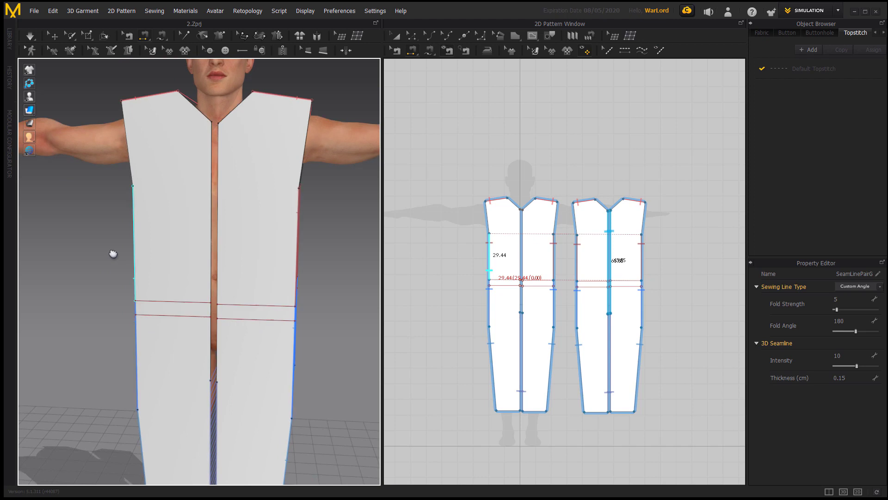
middle_click_drag(112, 254, 112, 249)
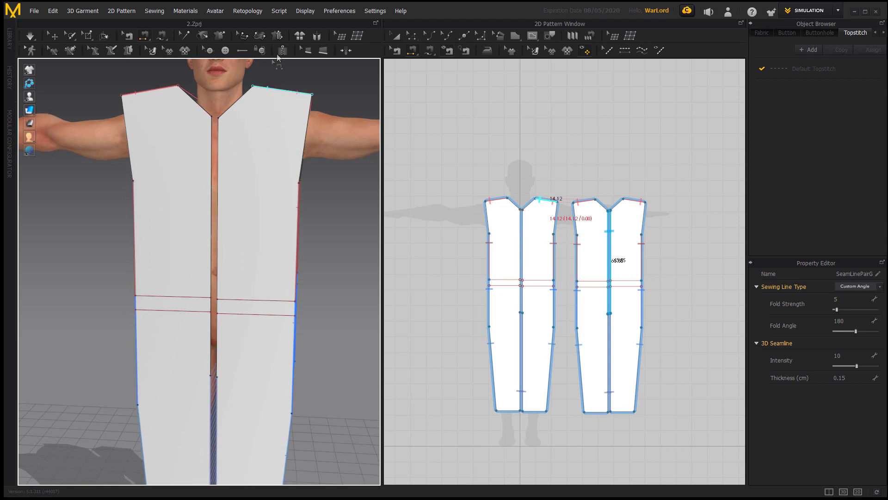
key("a")
left_click(213, 118)
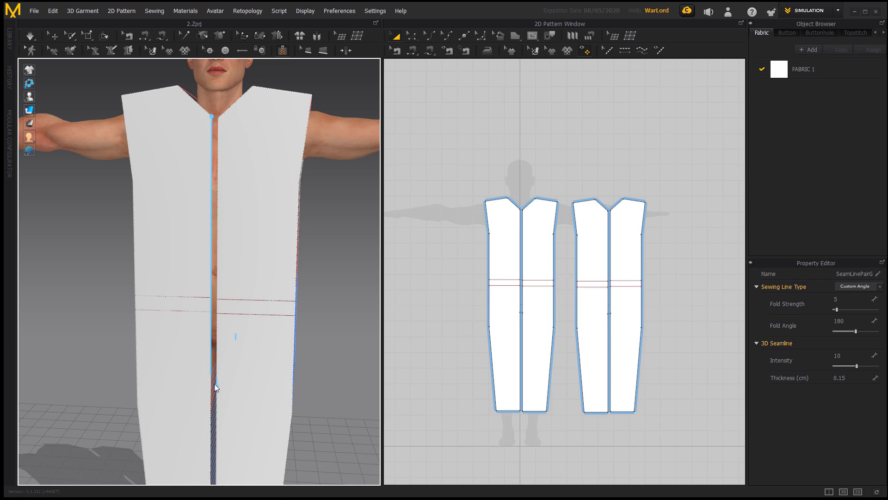
left_click(209, 373)
left_click(293, 389)
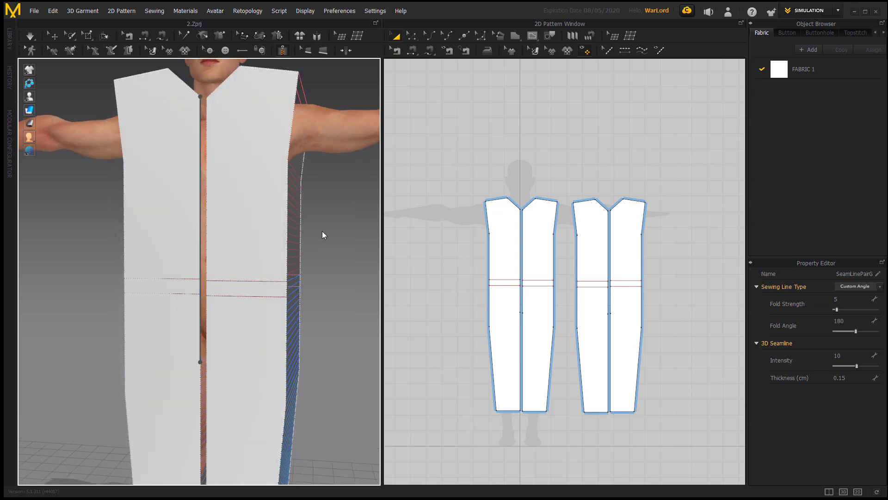
right_click_drag(322, 231, 329, 240)
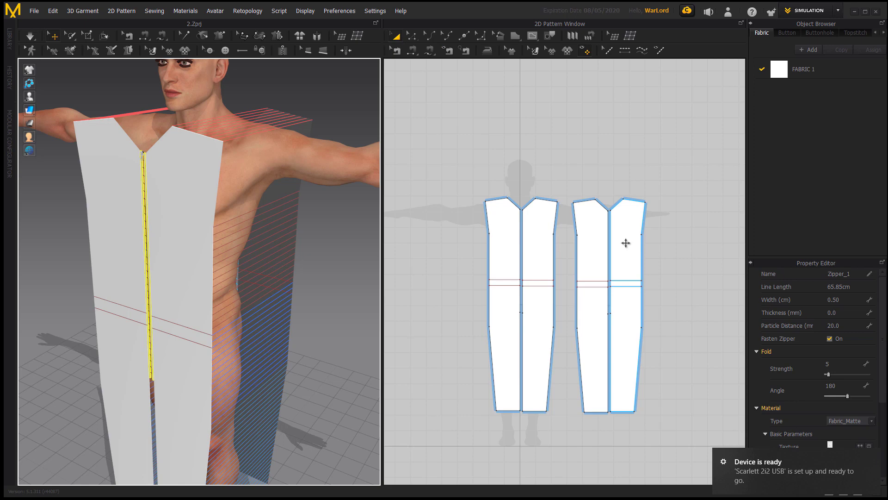
Select all four front and back body panels together
left_click(626, 242)
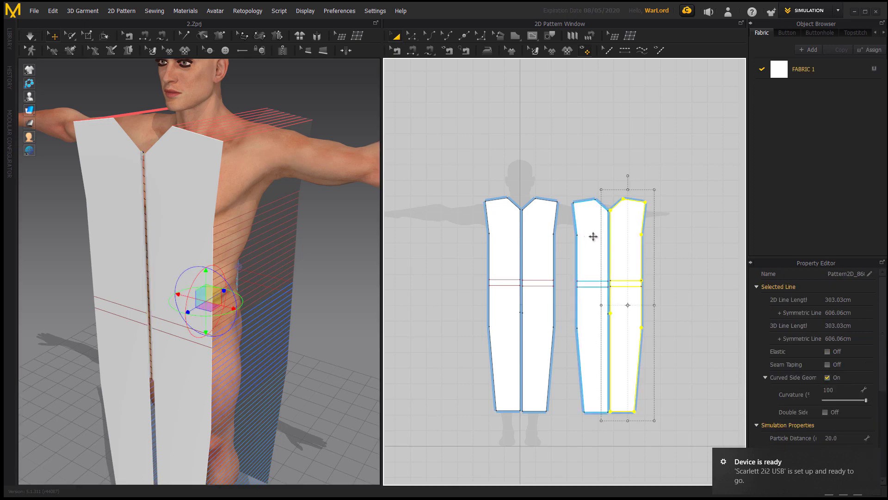
left_click(593, 236, "shift")
left_click(536, 233, "shift")
left_click(509, 237, "shift")
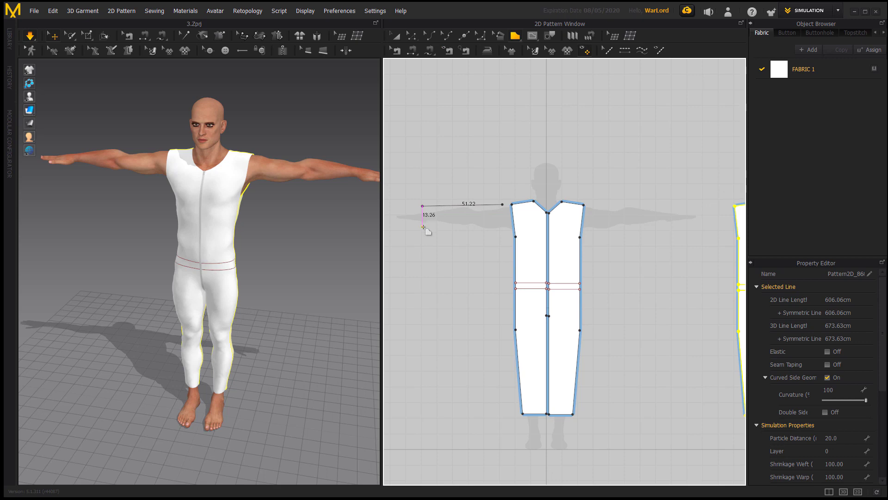
Draw a four-sided sleeve pattern over the avatar's arm, with edges of about 51, 13, 55 and 21 cm
left_click(423, 227)
left_click(507, 237)
left_click(502, 206)
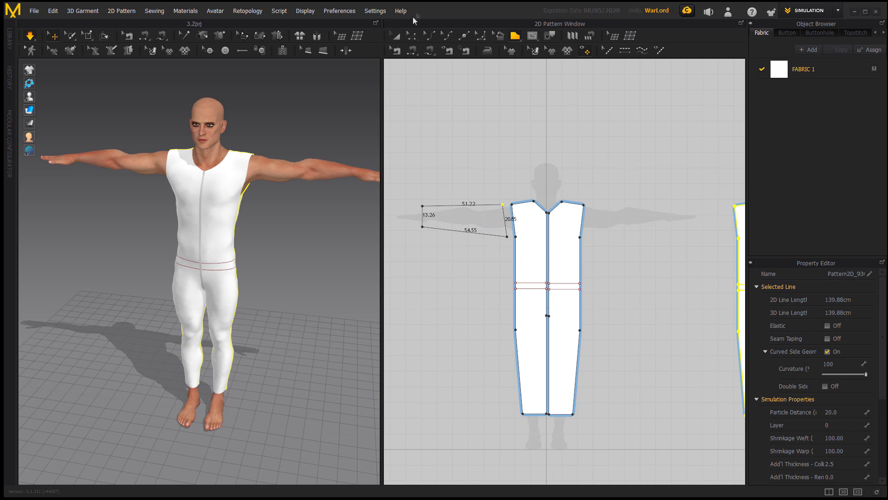
Draw an internal cuff line about 14.3 cm long across the sleeve near its wrist edge
left_click(530, 36)
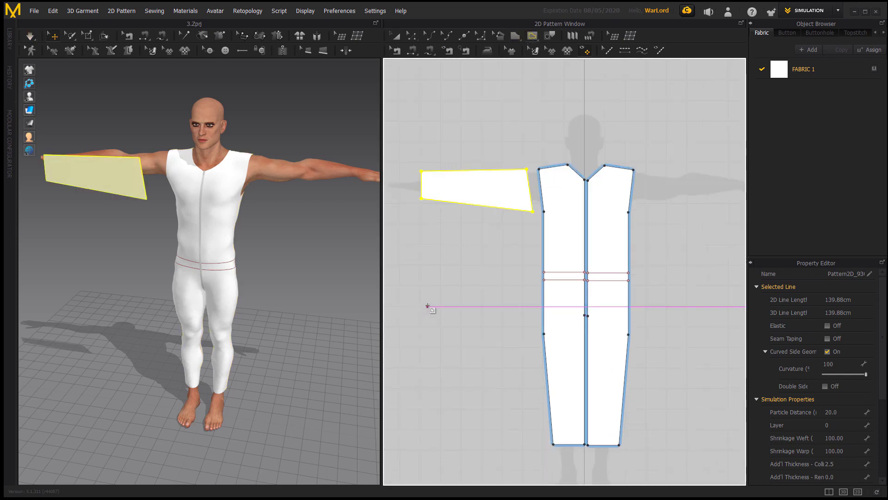
scroll(429, 307, "up", 5)
scroll(455, 329, "up", 2)
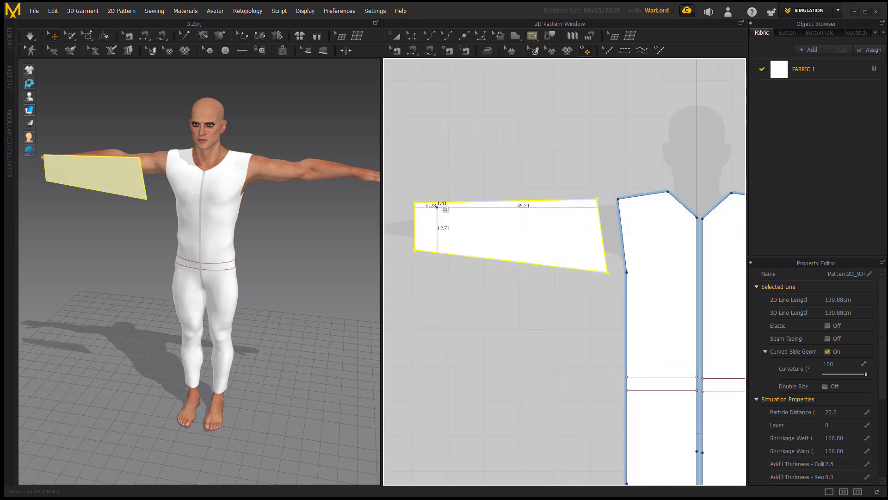
left_click(442, 202)
left_click(442, 253)
scroll(415, 291, "down", 5)
left_click(395, 36)
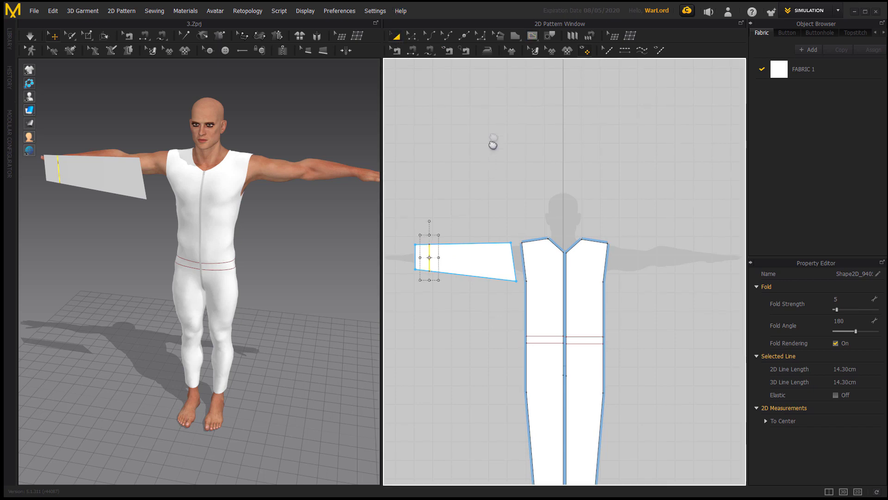
Create a symmetric copy of the sleeve and place it over the avatar's opposite arm
right_click_drag(490, 158, 495, 118)
left_click(467, 216)
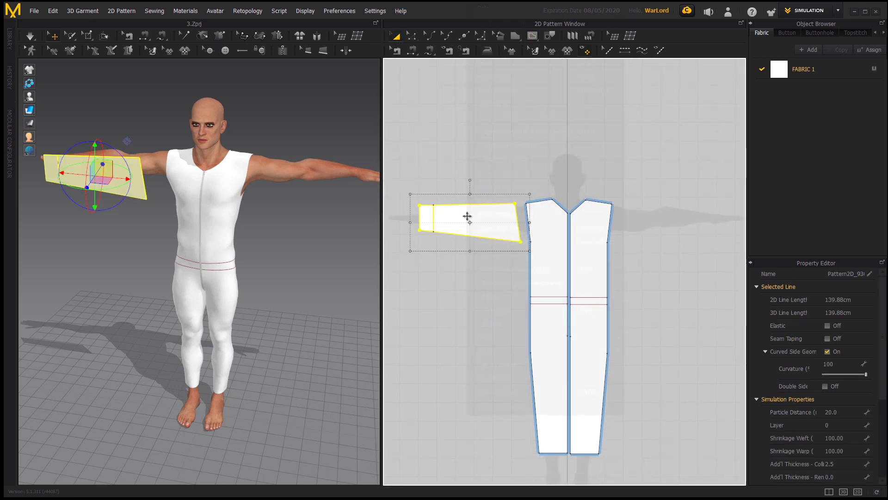
right_click(467, 216)
left_click(505, 133)
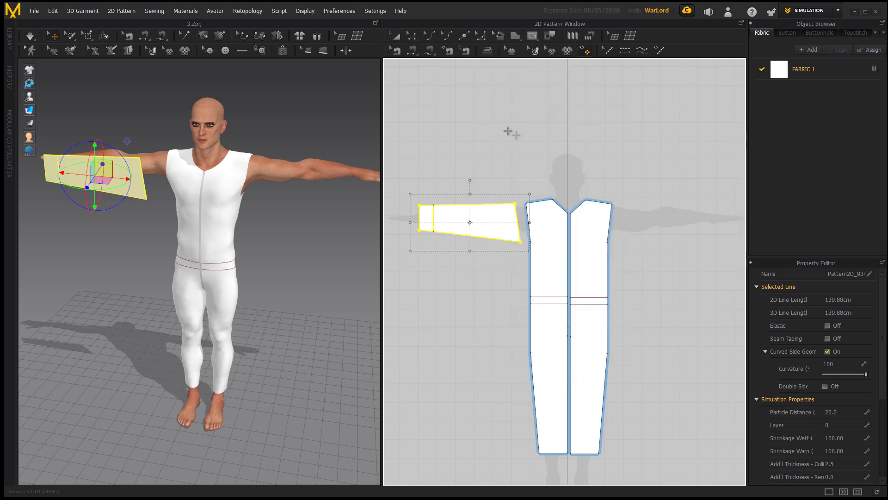
left_click(669, 225)
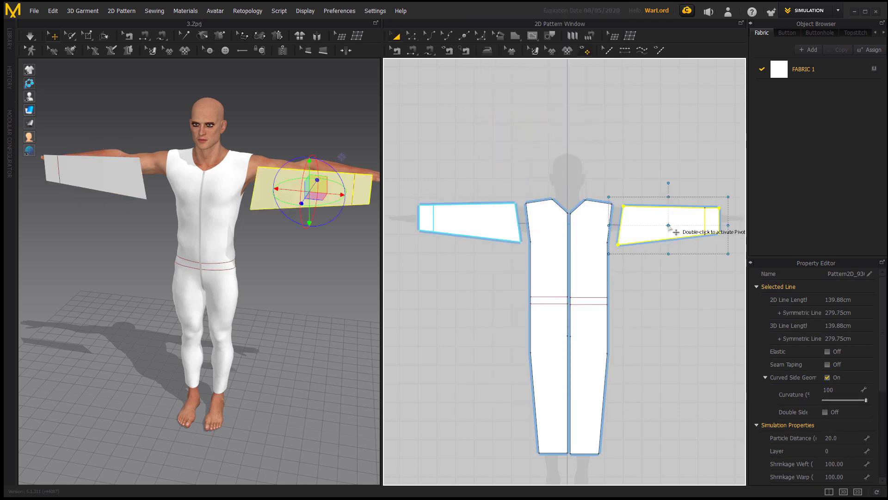
Copy both sleeves and mirror-paste them above the originals as the matching back sleeve pieces
left_click(484, 225)
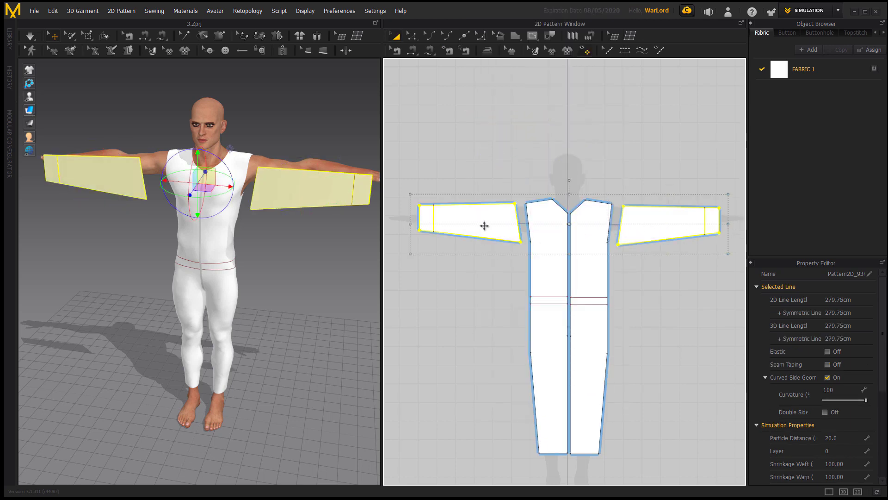
right_click(464, 138)
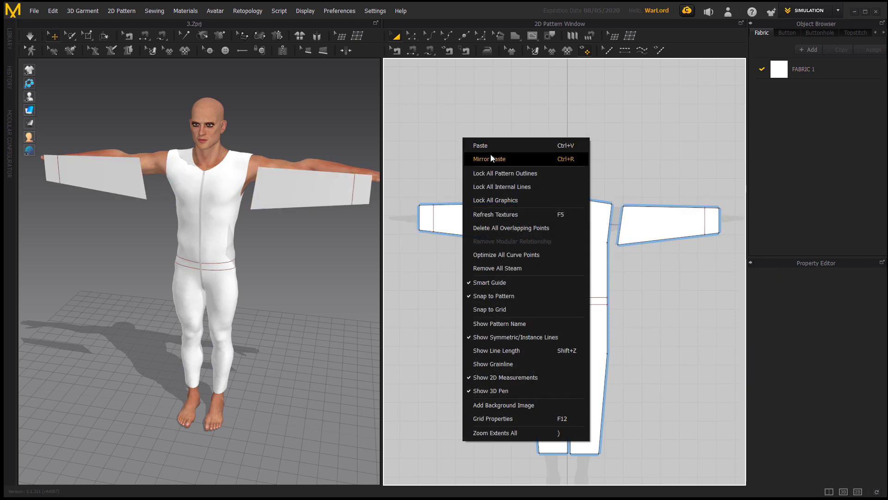
left_click(491, 159)
left_click(563, 170)
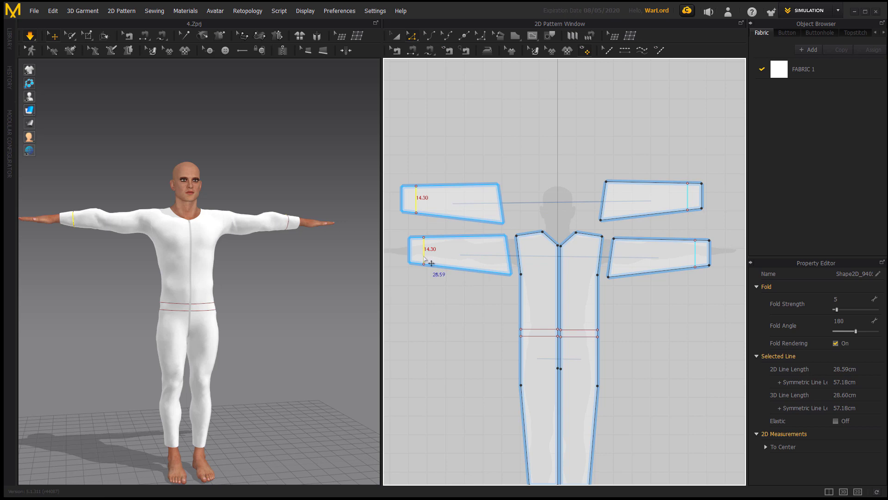
Cut and sew the sleeves along their internal cuff lines and simulate the garment
right_click(424, 259)
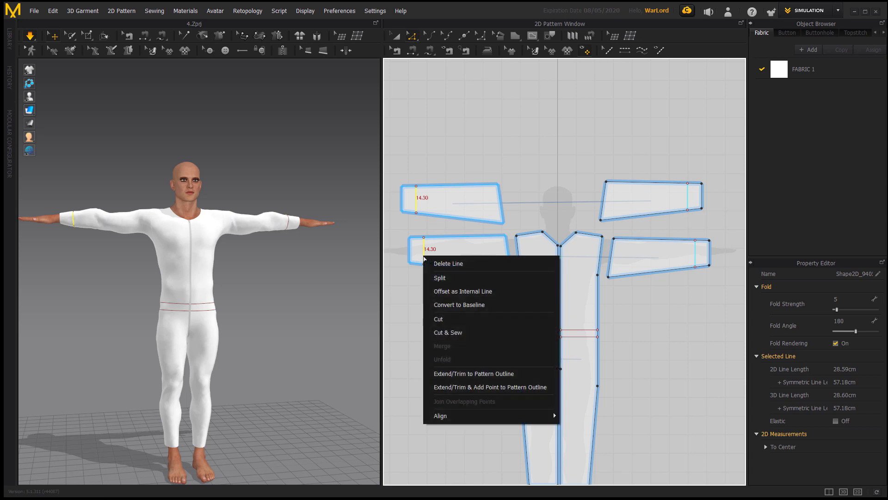
left_click(449, 331)
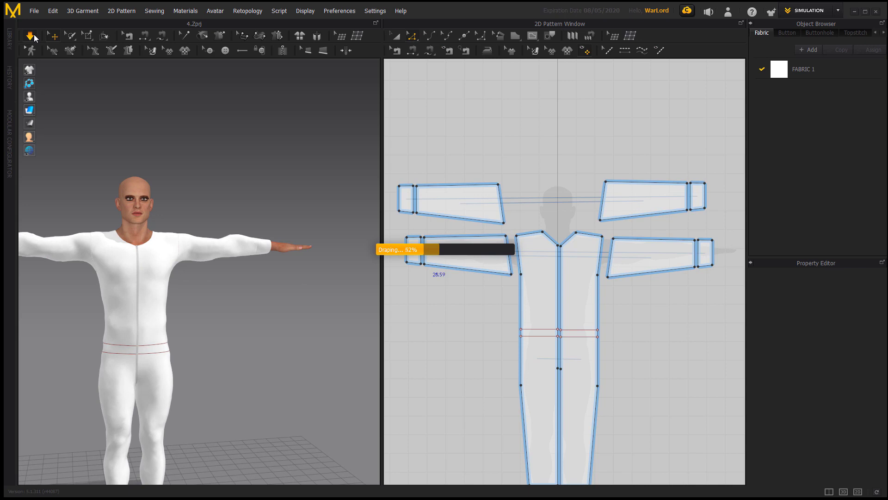
scroll(259, 364, "up", 5)
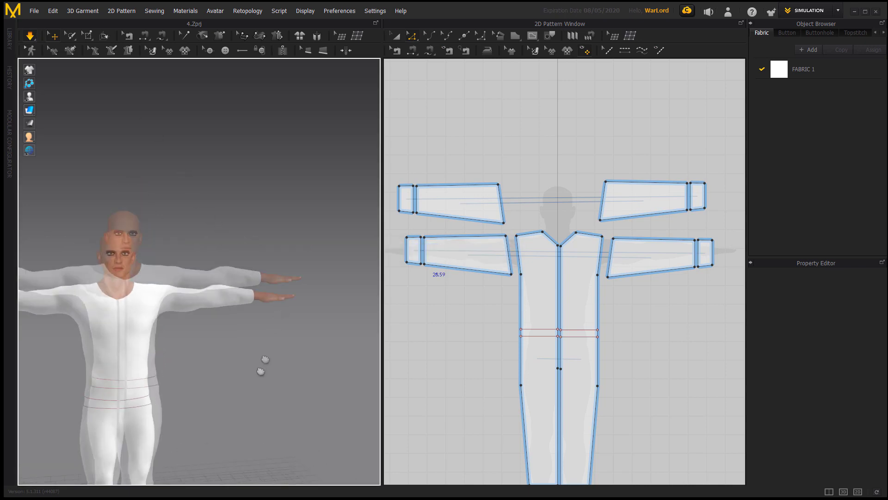
Examine the simulated cuff seam on the sleeve and the overall fit of the jumpsuit on the avatar
scroll(259, 364, "up", 5)
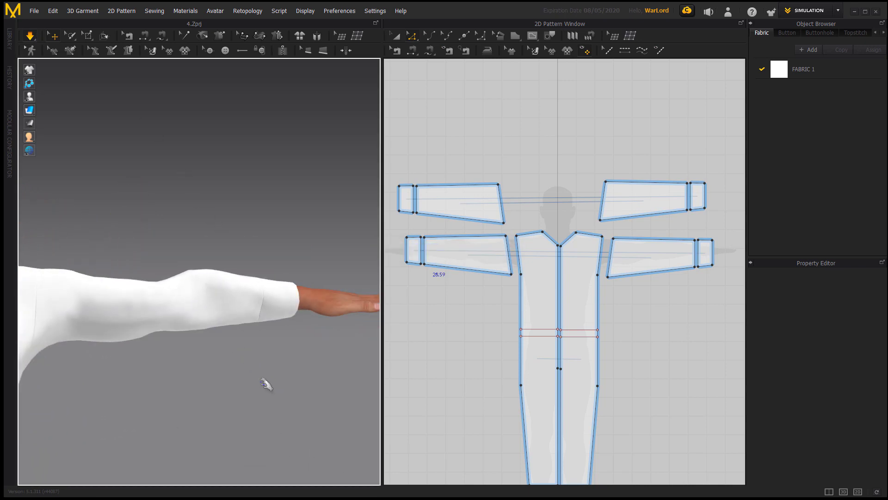
middle_click_drag(262, 377, 236, 333)
scroll(238, 344, "up", 2)
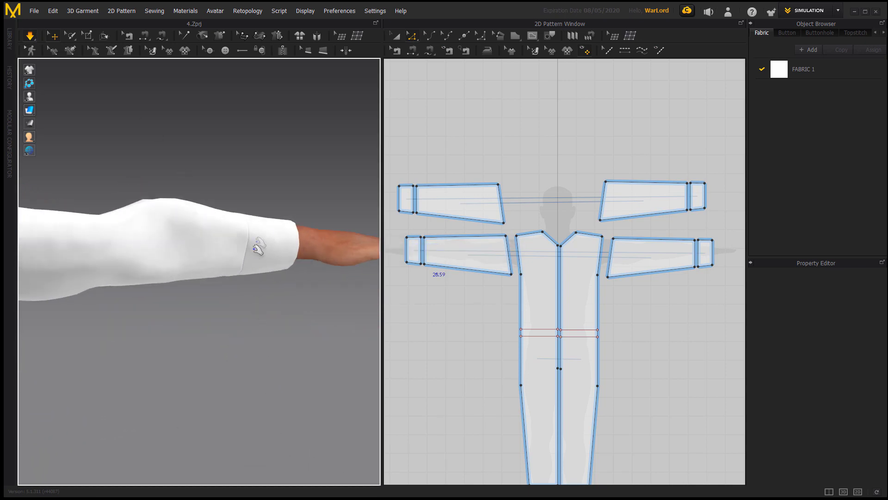
scroll(247, 379, "down", 6)
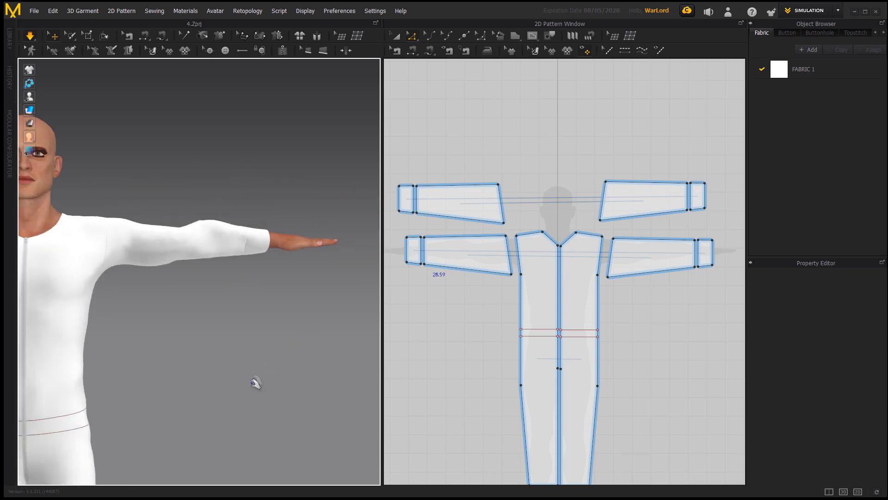
middle_click_drag(242, 388, 303, 367)
scroll(312, 367, "down", 4)
middle_click_drag(275, 333, 318, 333)
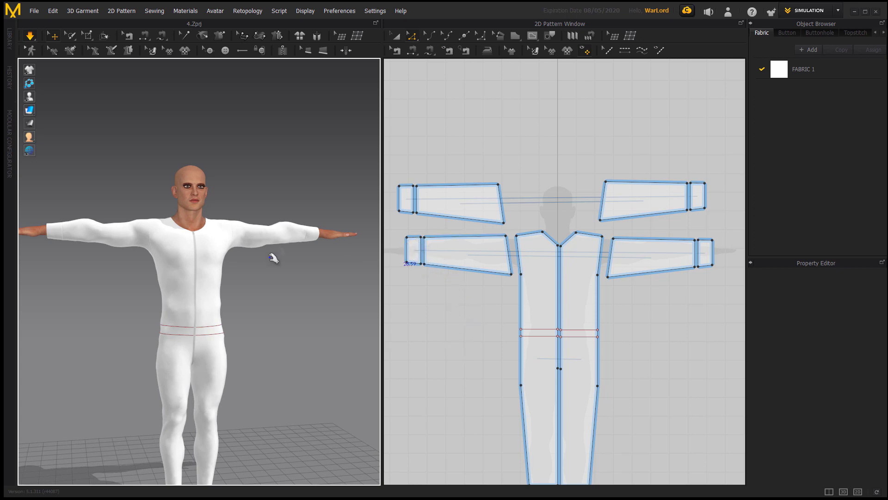
middle_click_drag(289, 292, 308, 292)
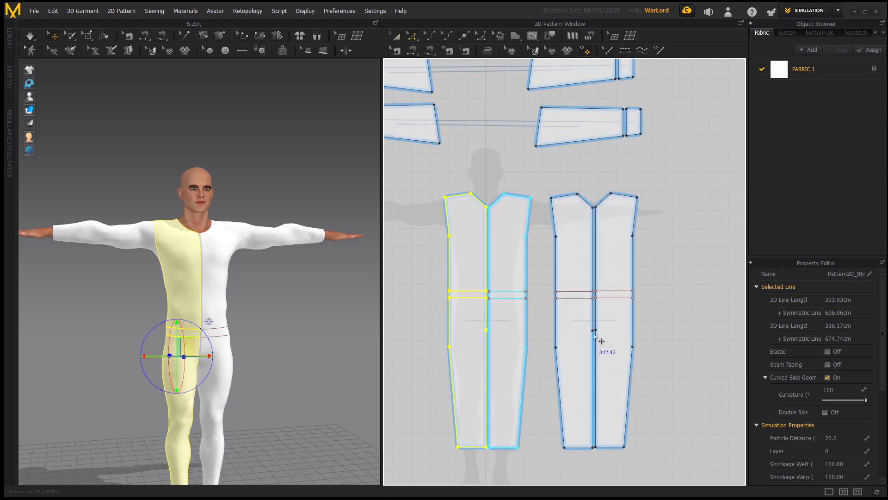
Cut and sew the front and back body pieces along both internal waist lines to form separate waistbands
left_click(571, 298)
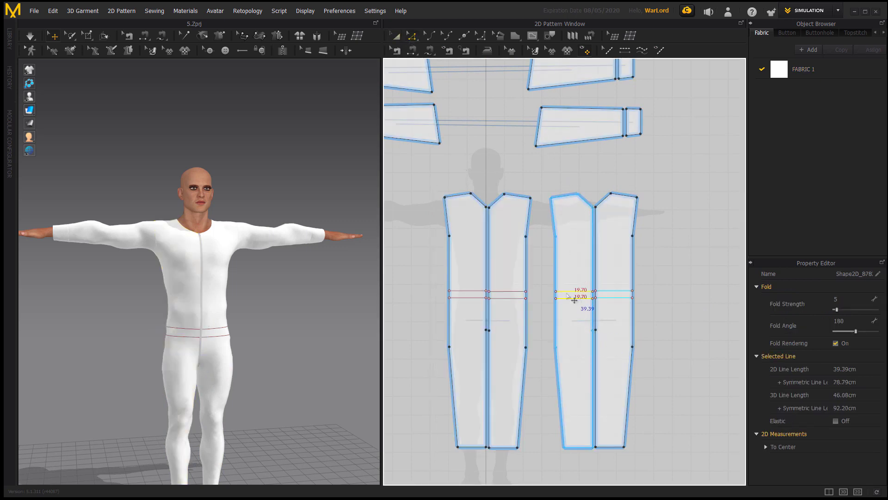
left_click(465, 297)
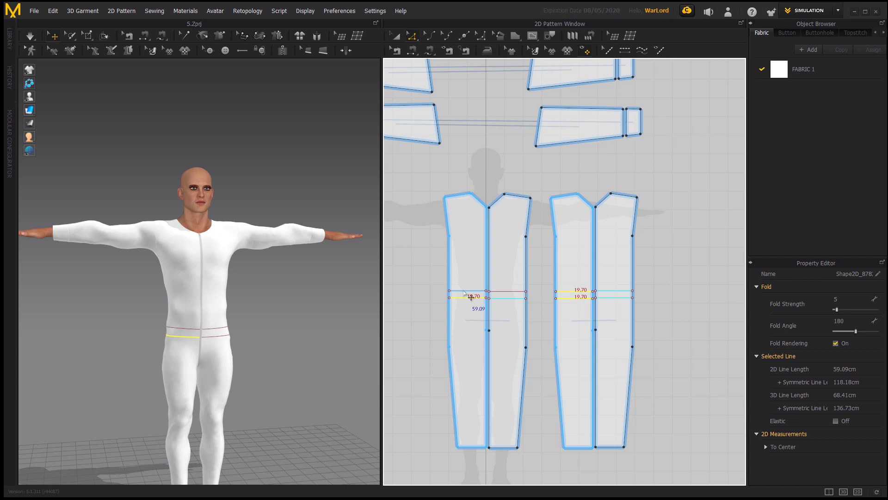
left_click(464, 291, "shift")
right_click(464, 291)
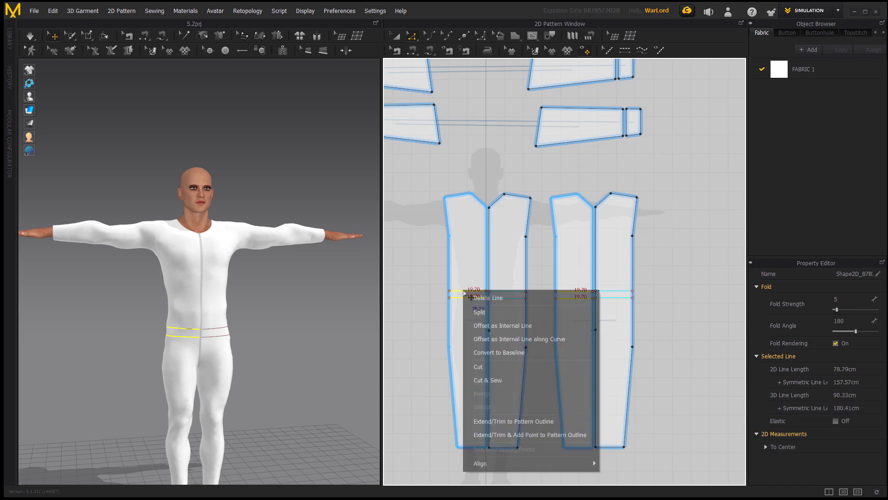
left_click(495, 381)
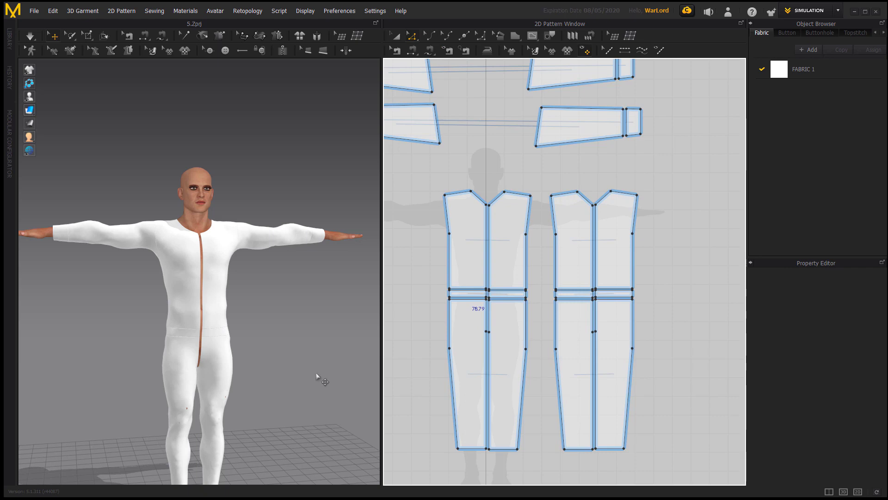
Draw the first side of the zipper along one edge of the front opening, from neckline to crotch
scroll(270, 334, "up", 2)
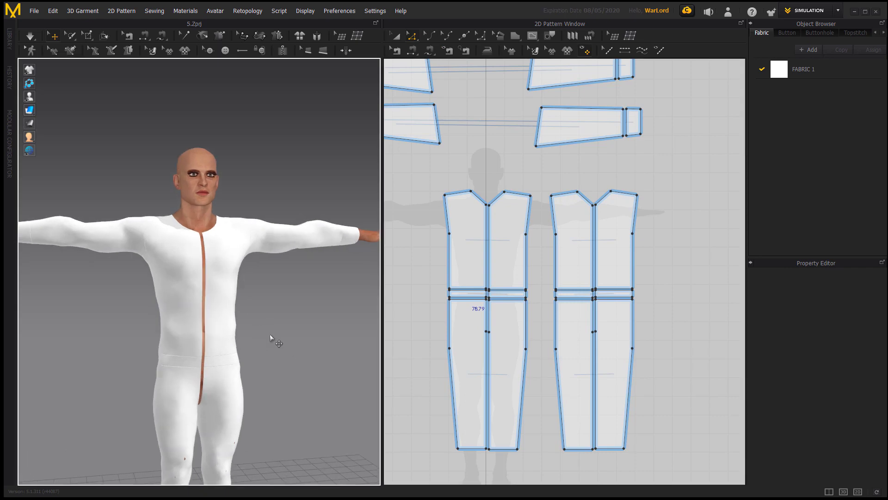
scroll(270, 334, "up", 2)
middle_click_drag(280, 344, 283, 311)
scroll(283, 311, "up", 1)
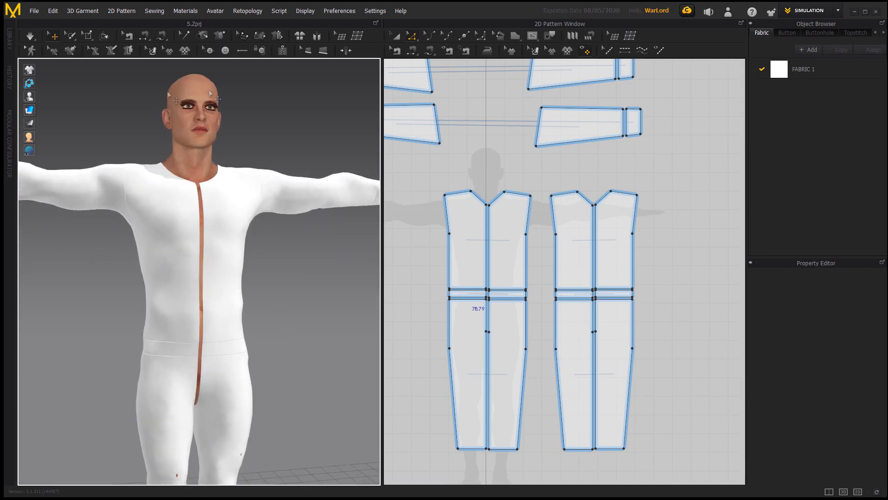
left_click(281, 54)
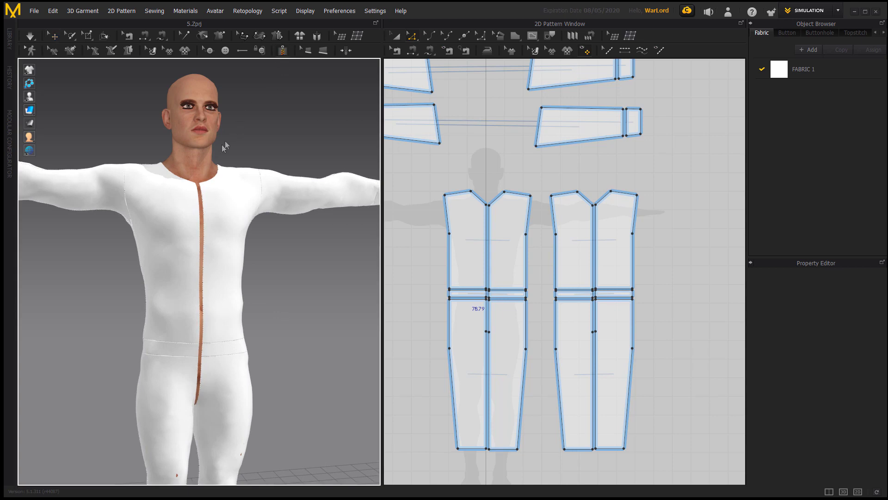
left_click(195, 183)
scroll(297, 401, "up", 5)
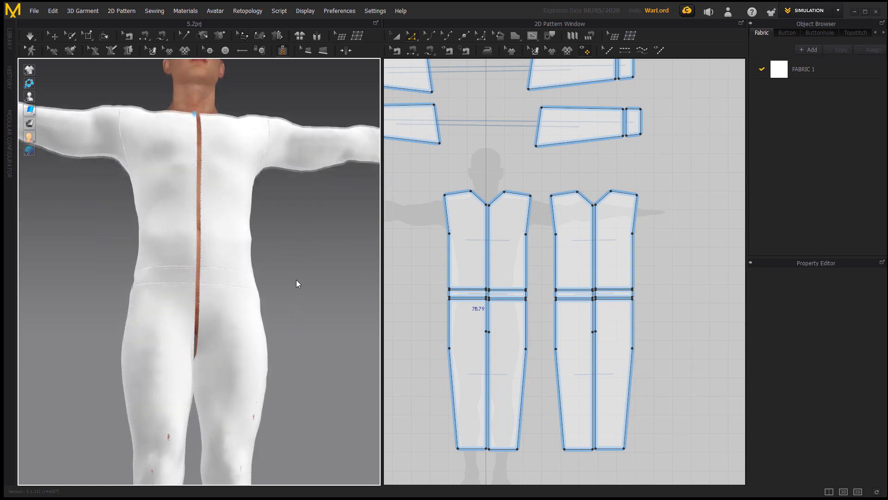
double_click(190, 370)
scroll(293, 284, "up", 3)
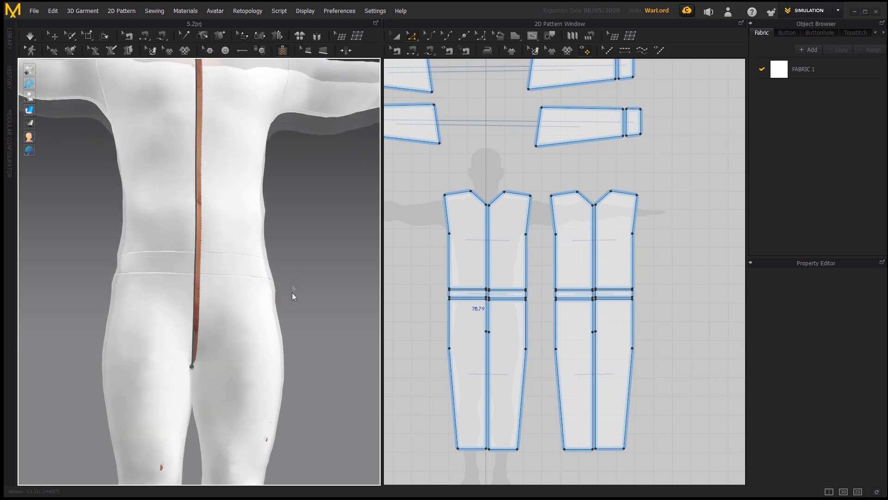
Complete the zipper by drawing its second side along the opposite front opening edge, from neckline to crotch
middle_click_drag(319, 245, 280, 418)
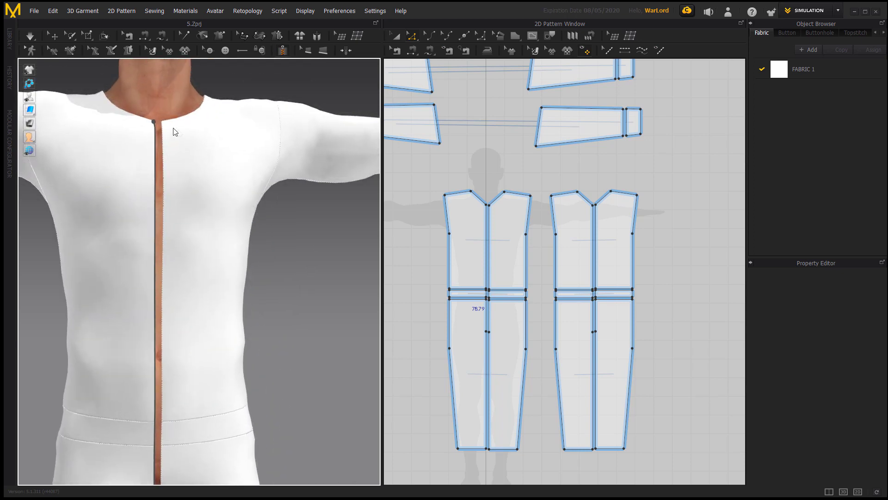
middle_click_drag(305, 376, 318, 243)
scroll(321, 271, "down", 1)
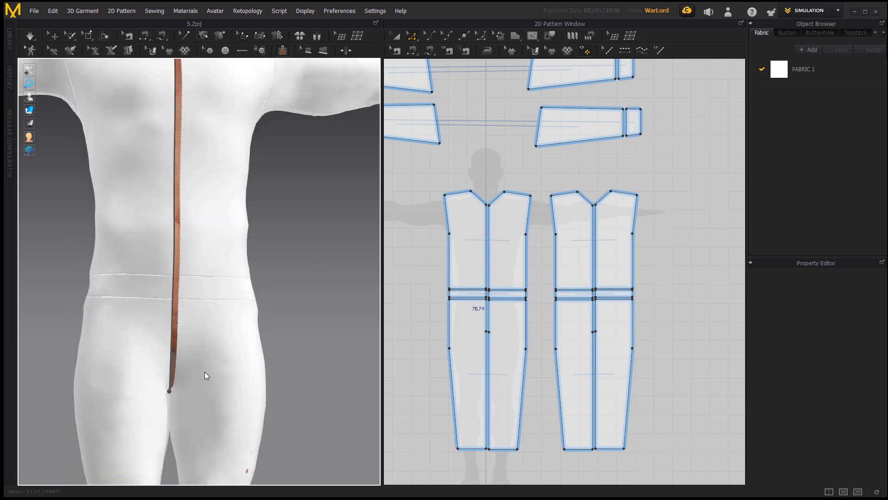
left_click(171, 390)
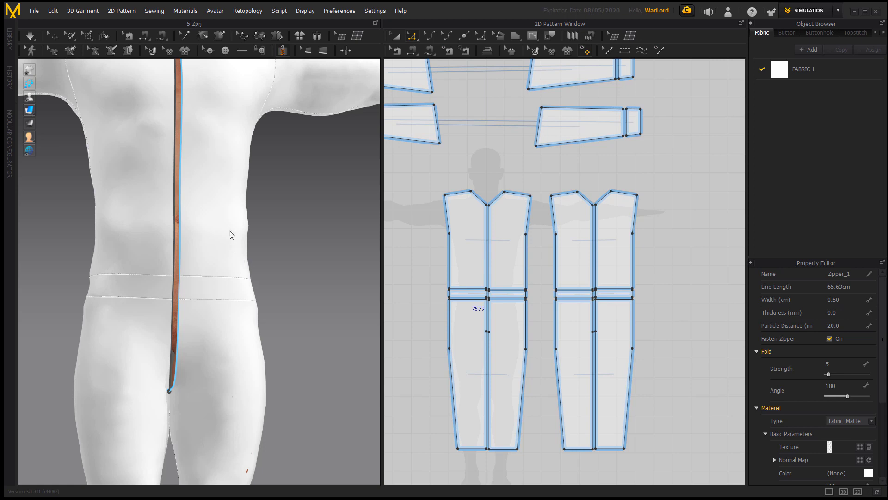
Simulate the garment to close the front zipper and settle the waistband, checking the fit, and stop the simulation
key("space")
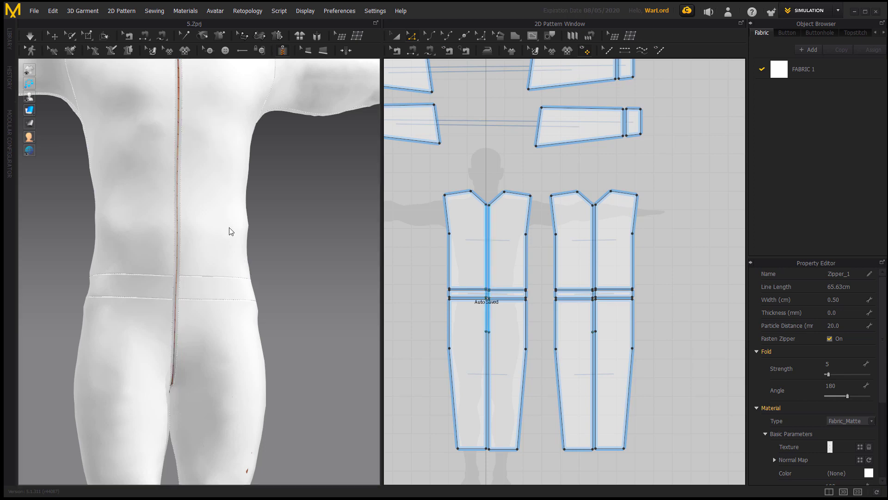
left_click(30, 36)
right_click_drag(327, 320, 149, 314)
right_click_drag(284, 316, 317, 332)
scroll(318, 326, "down", 6)
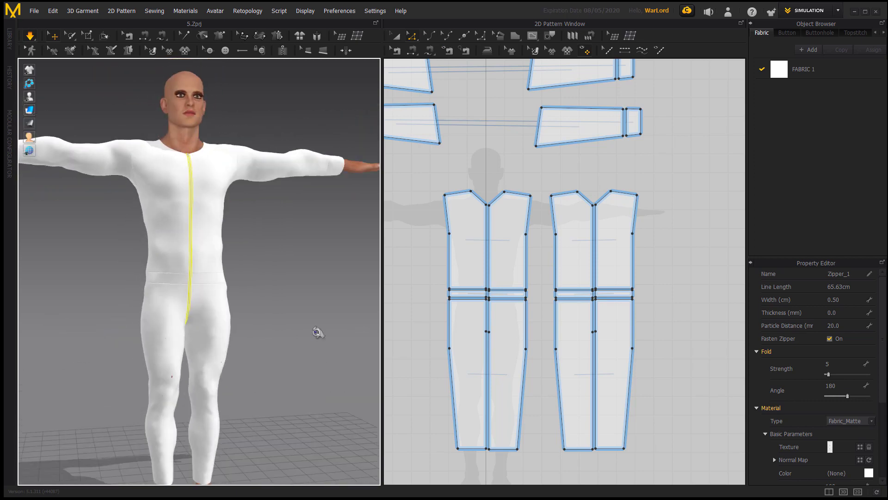
middle_click_drag(302, 341, 295, 364)
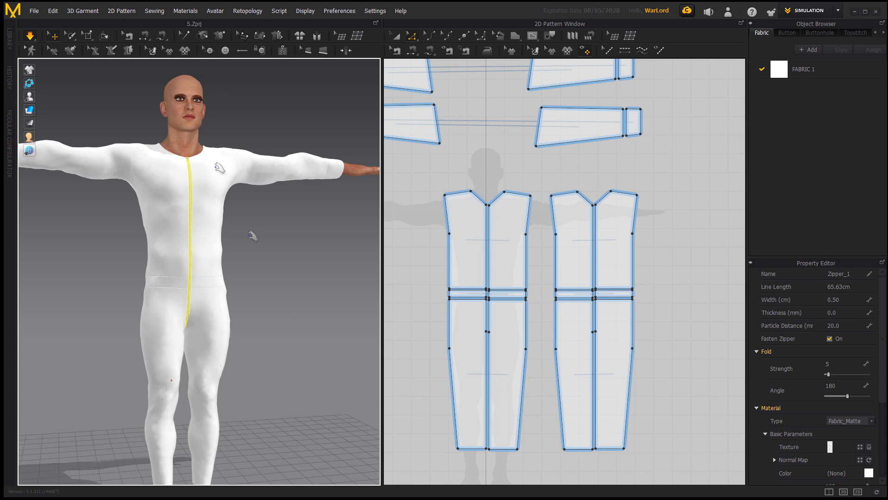
left_click(35, 37)
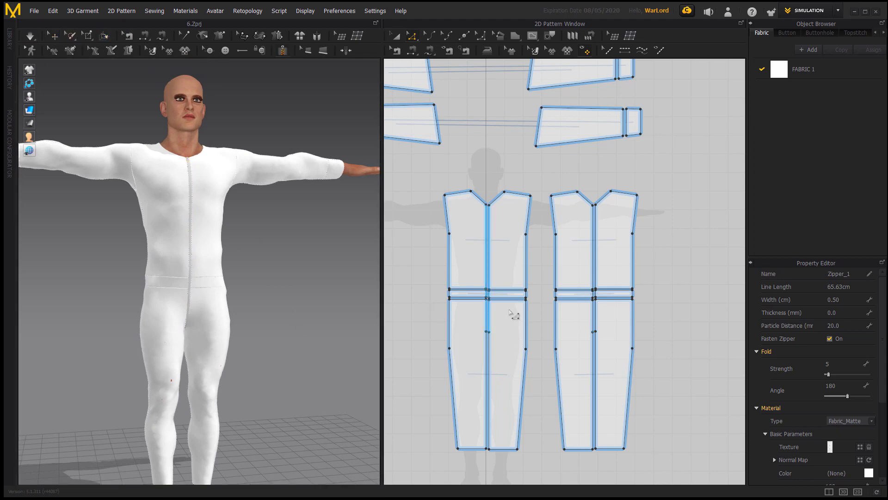
Move the underarm points of the front and back torso pieces slightly outward and simulate the garment
scroll(657, 291, "down", 3)
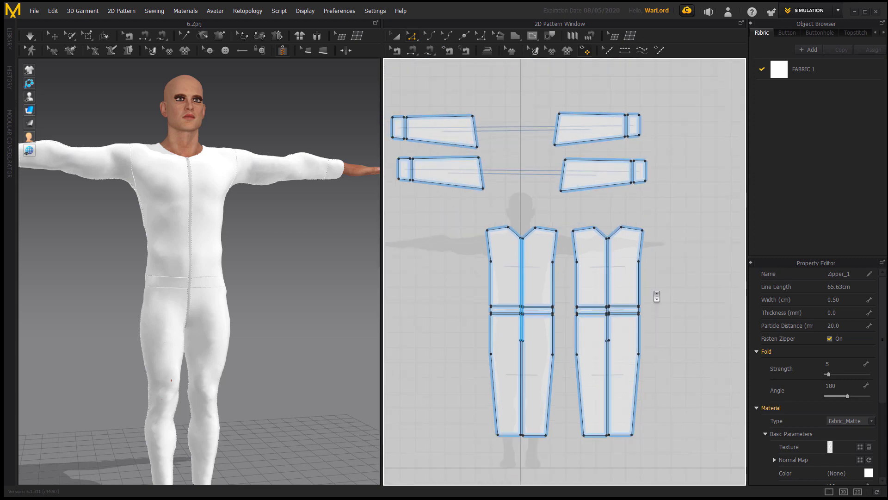
left_click(497, 254)
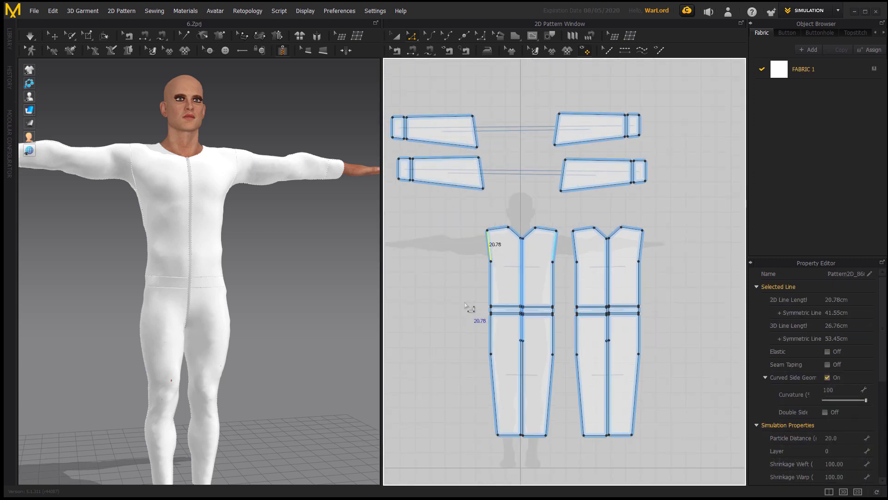
left_click(483, 283)
left_click(491, 261)
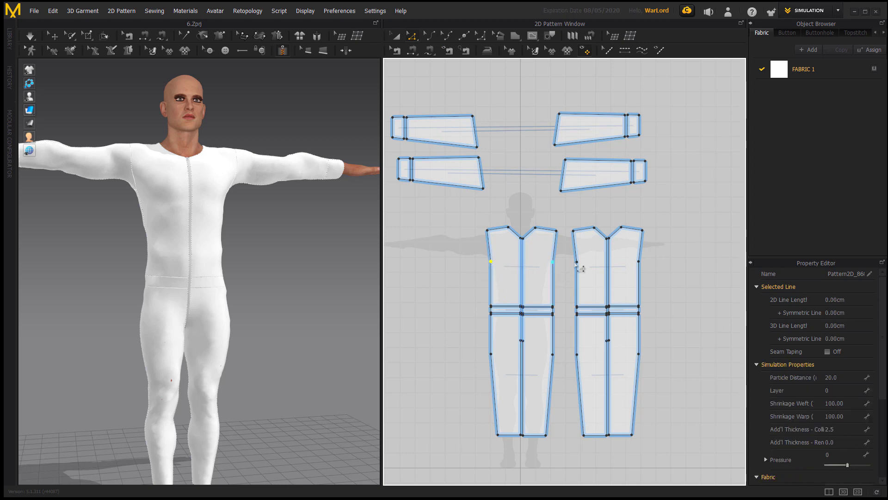
left_click_drag(577, 262, 575, 262)
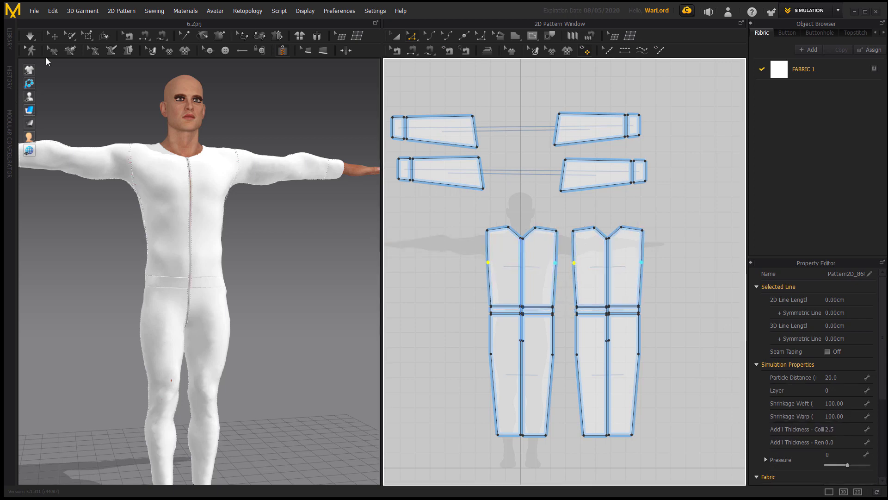
left_click(30, 36)
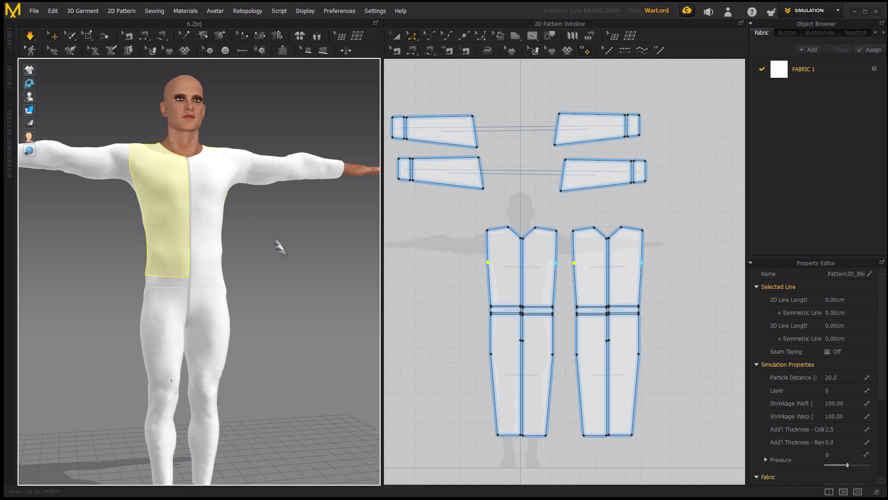
left_click(445, 283)
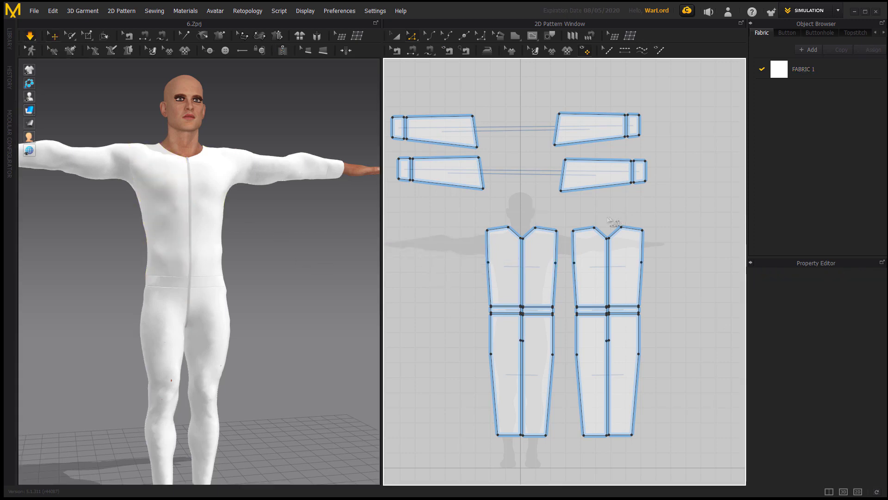
Offset the front torso's armhole edge as three extended internal lines at a distance of 5.50 cm
left_click(487, 254)
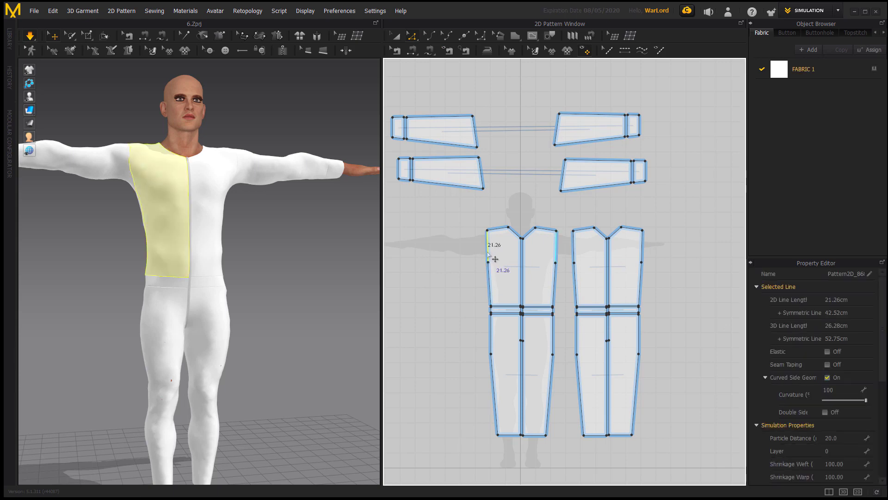
right_click(488, 253)
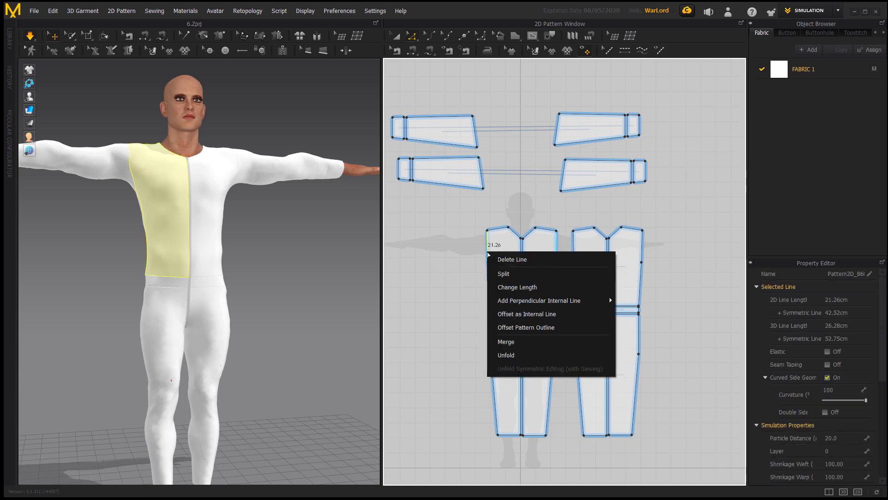
left_click(517, 316)
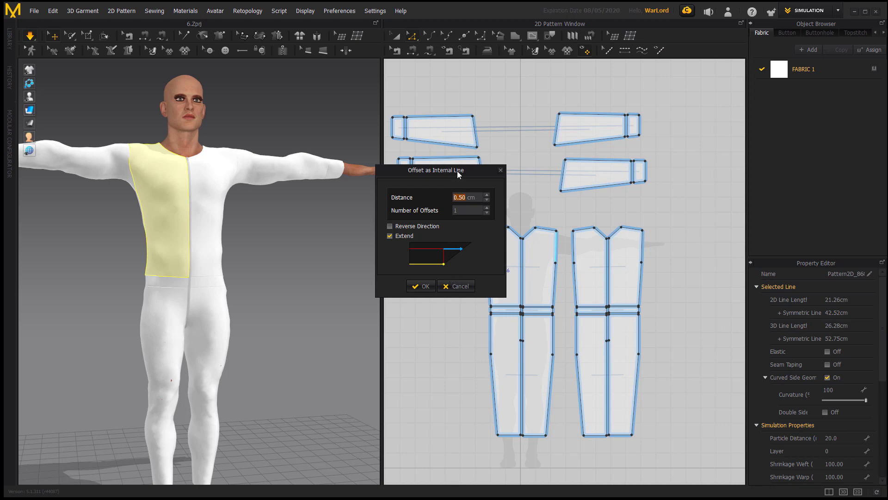
left_click_drag(457, 171, 403, 172)
double_click(434, 209)
left_click(434, 196)
left_click(434, 196)
left_click(434, 196)
left_click(434, 196)
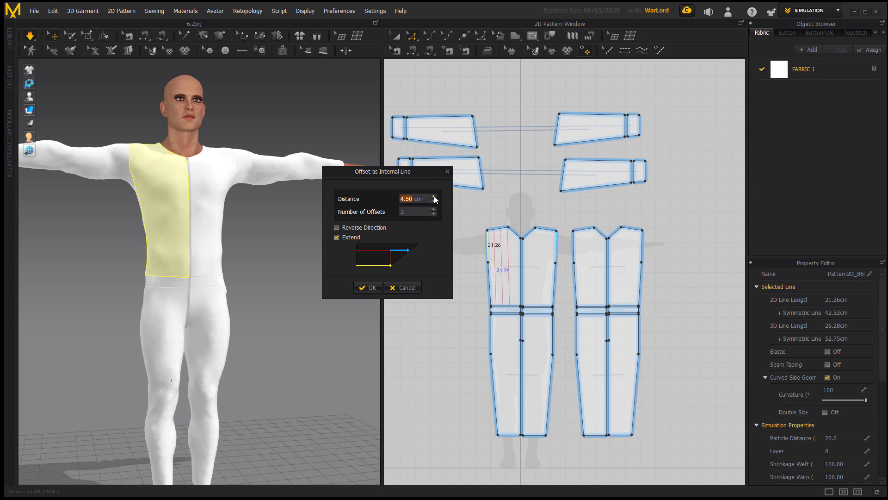
left_click(434, 197)
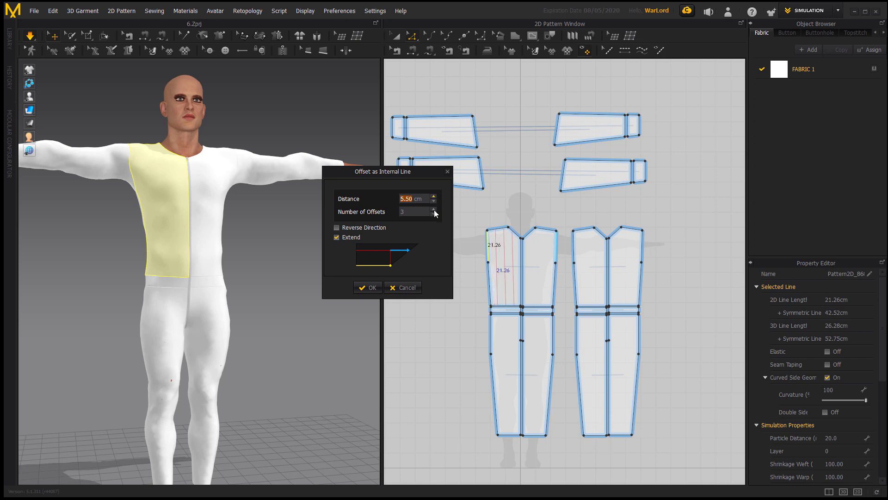
left_click(367, 288)
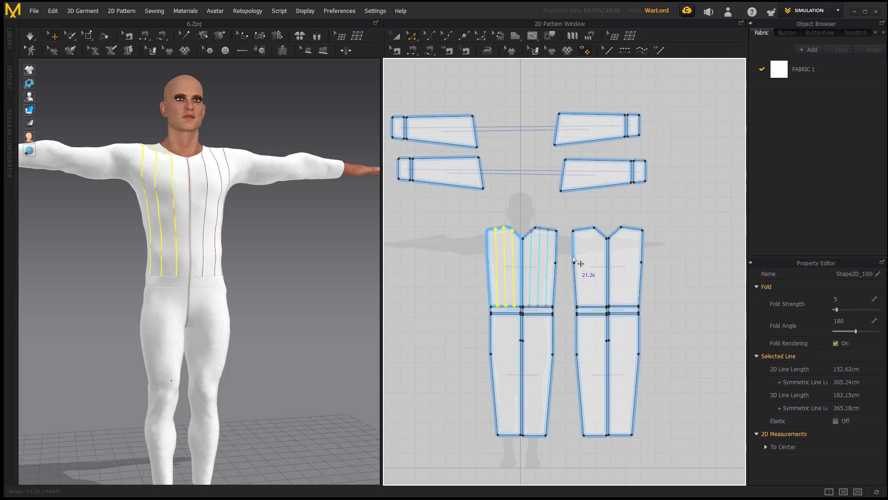
Offset the back torso's armhole edge as three extended internal lines at a distance of 5.50 cm
left_click(574, 255)
right_click(573, 253)
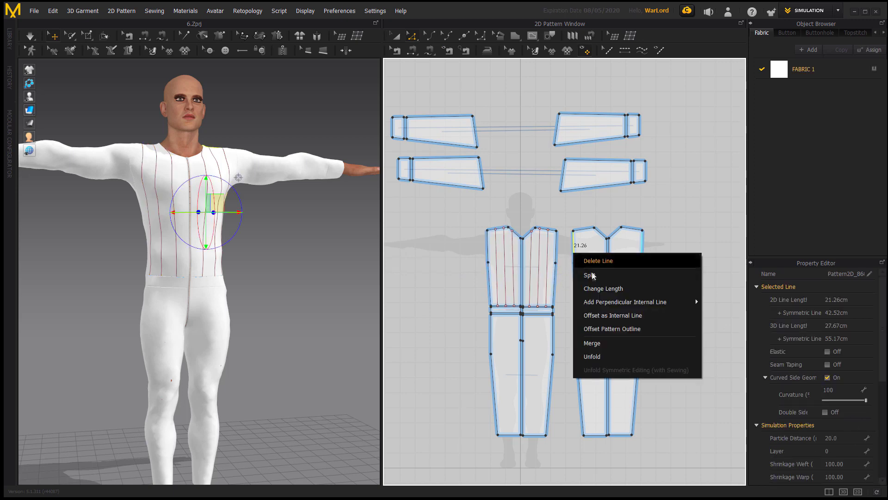
left_click(594, 315)
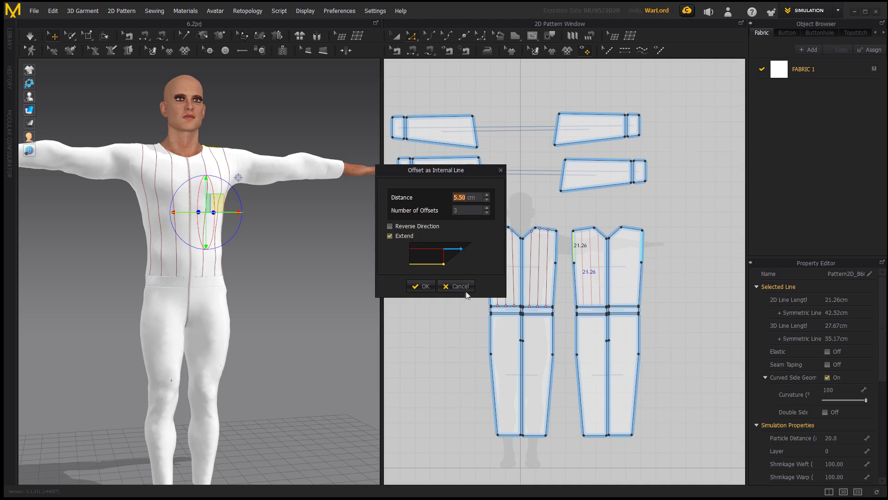
left_click(421, 286)
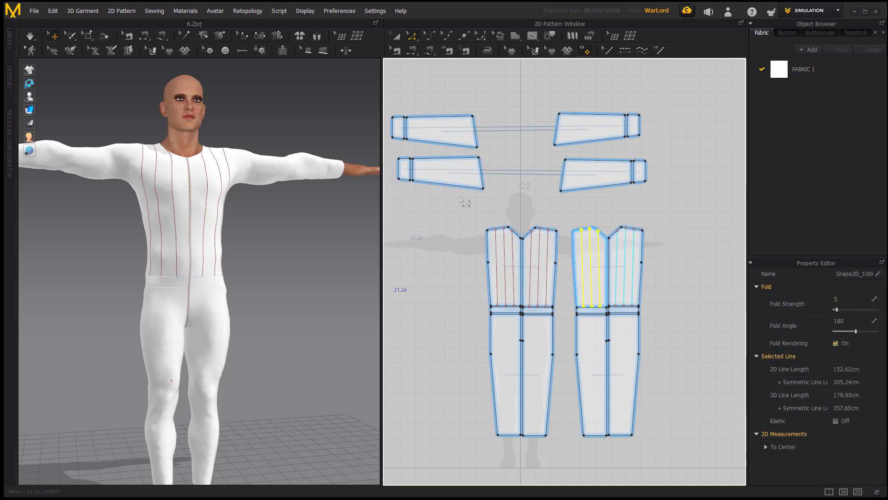
left_click(460, 298)
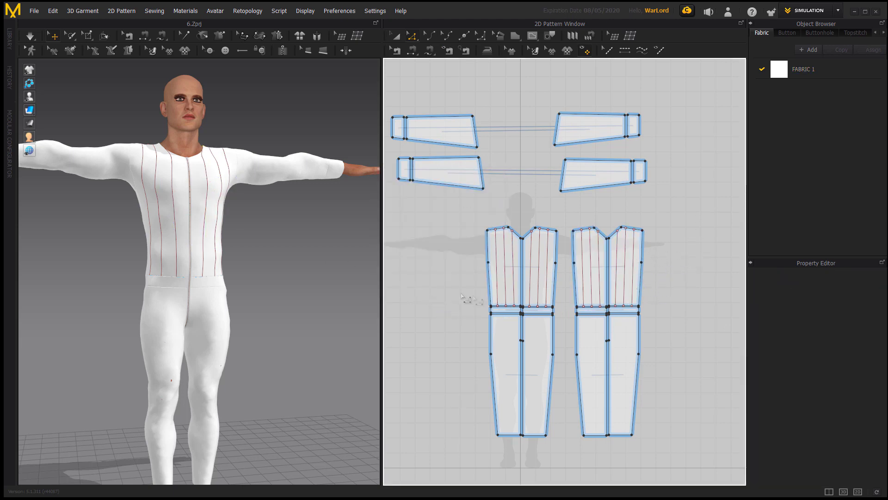
Offset the front torso's bottom edge as seven extended internal lines at a distance of 5.50 cm, forming a grid
left_click(503, 306)
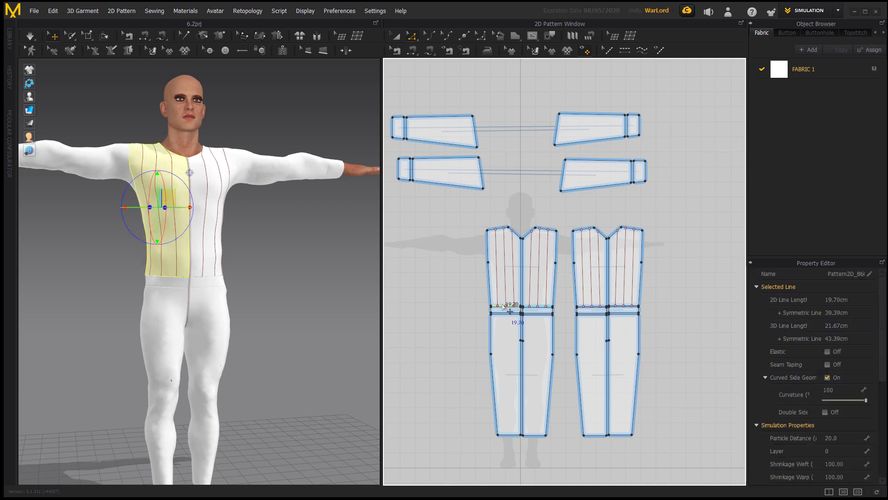
right_click(503, 306)
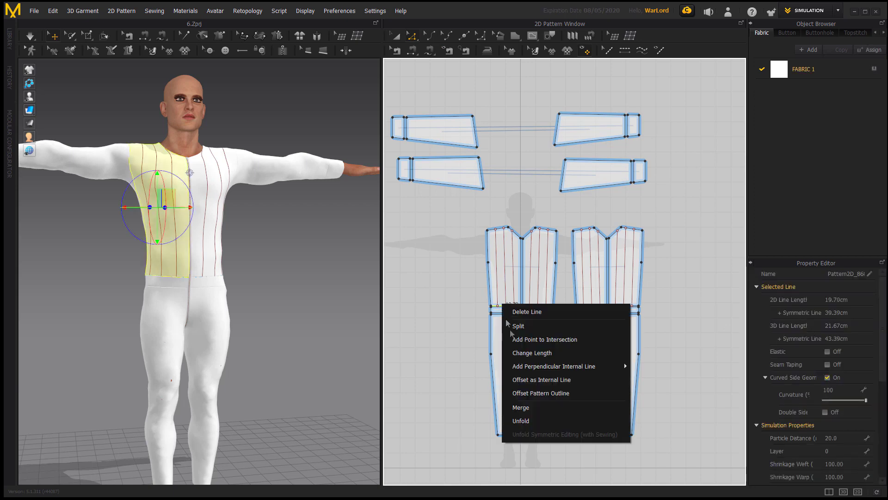
left_click(522, 380)
left_click_drag(452, 170, 407, 166)
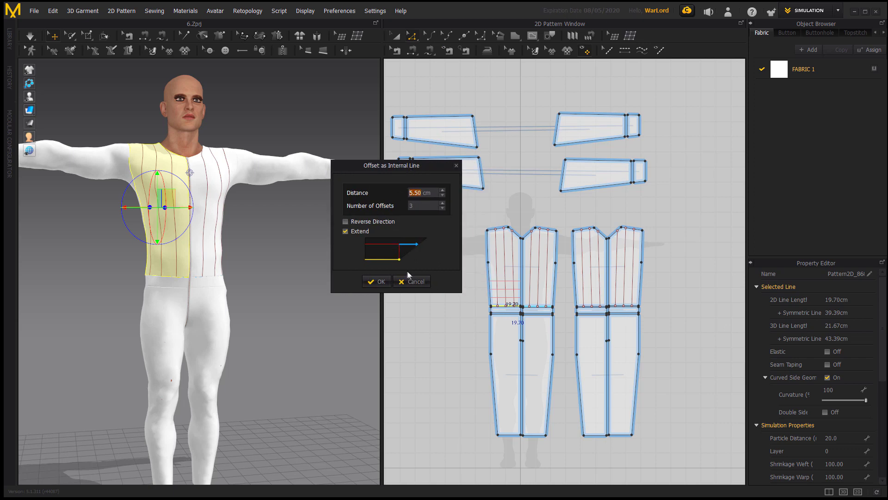
left_click(442, 203)
left_click(443, 202)
left_click(442, 208)
left_click(377, 281)
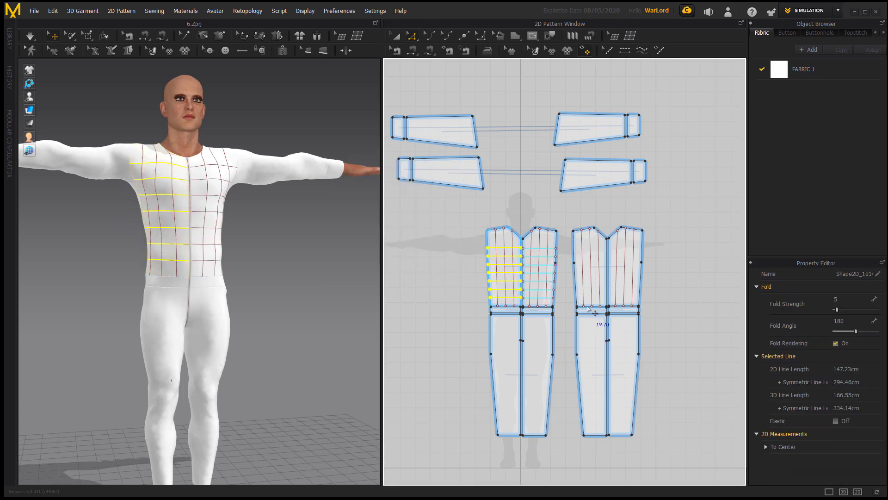
Offset the back torso's bottom edge as seven extended internal lines at a distance of 5.50 cm
left_click(589, 307)
right_click(589, 306)
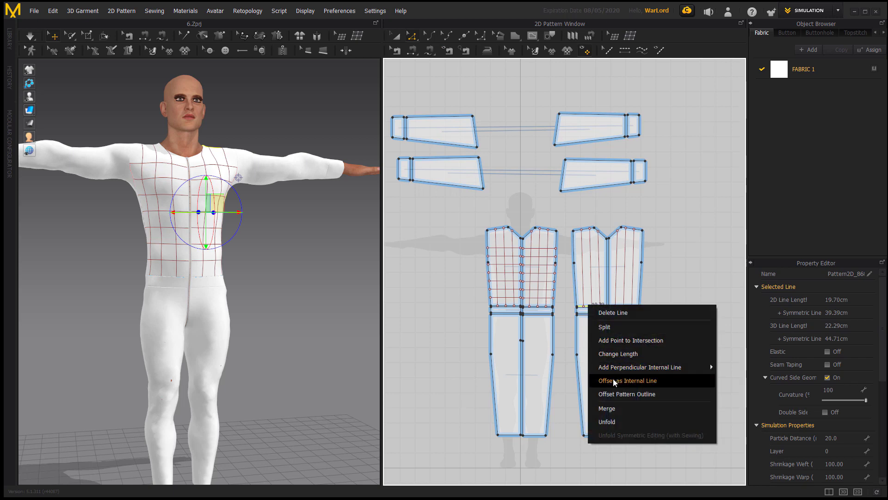
left_click(616, 380)
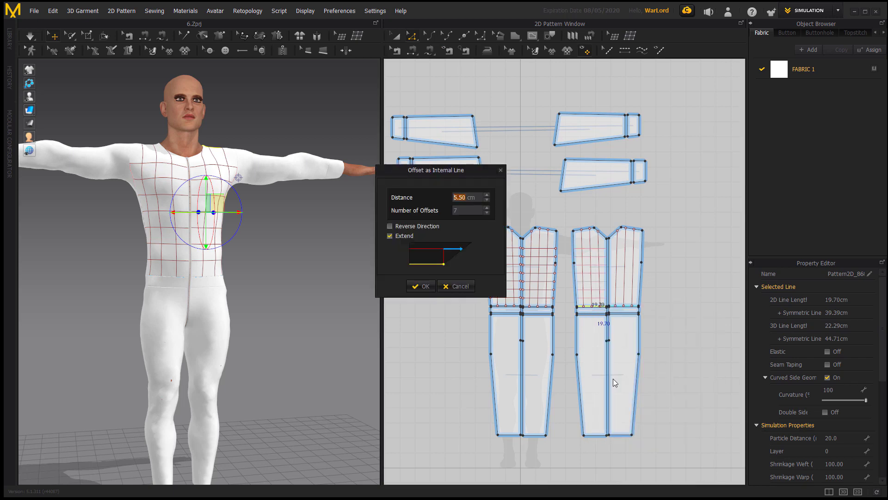
left_click(425, 286)
left_click(432, 275)
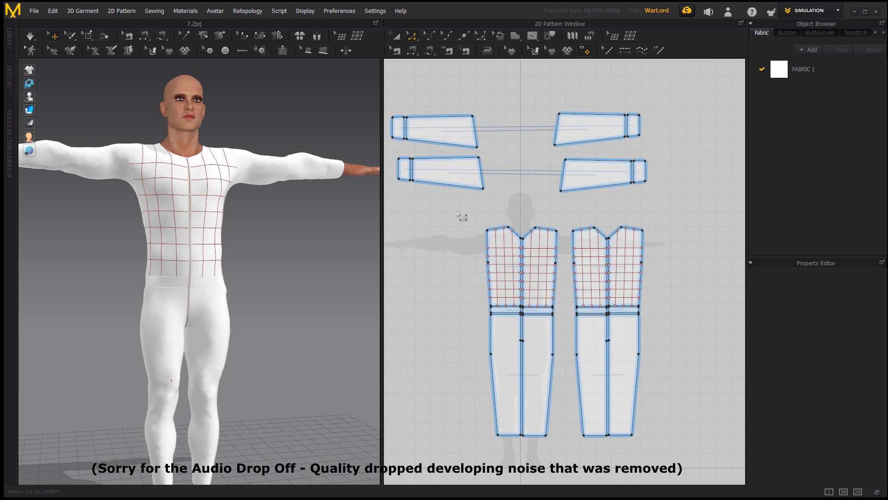
Layer-clone all four front and back torso pieces as an over layer, placing the copies about 110 cm away, beside the back torso
left_click(394, 37)
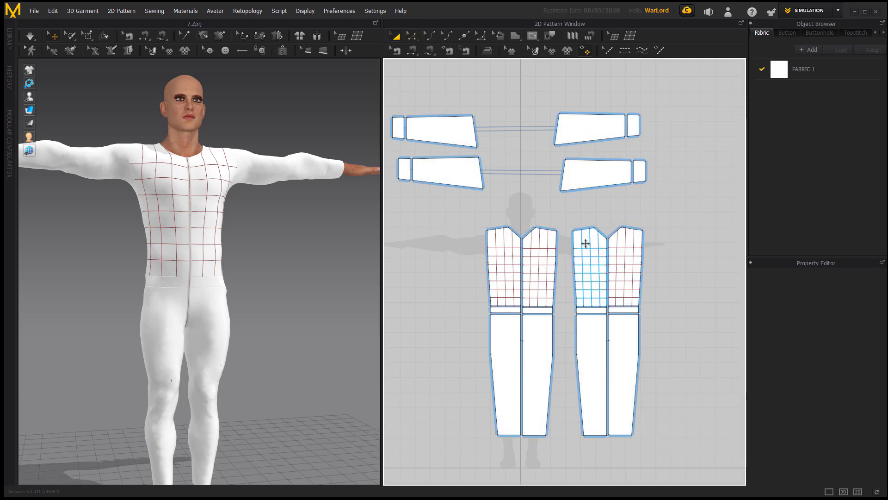
left_click(492, 241)
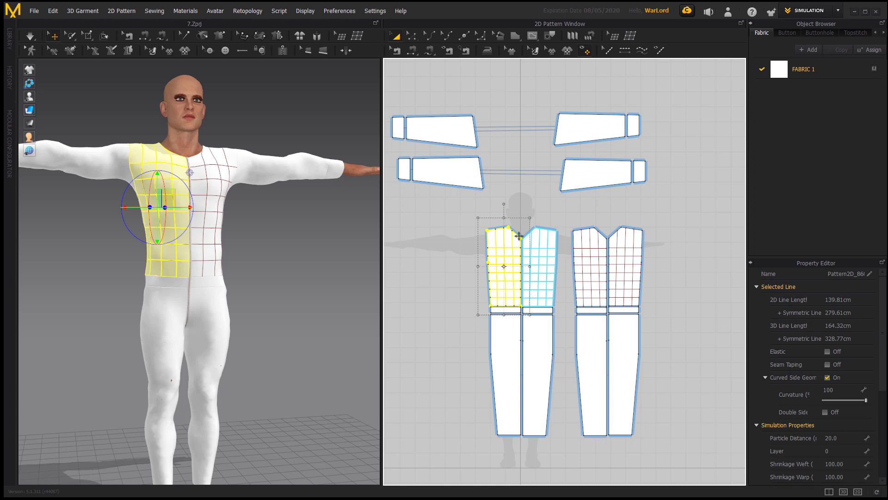
left_click(542, 241, "shift")
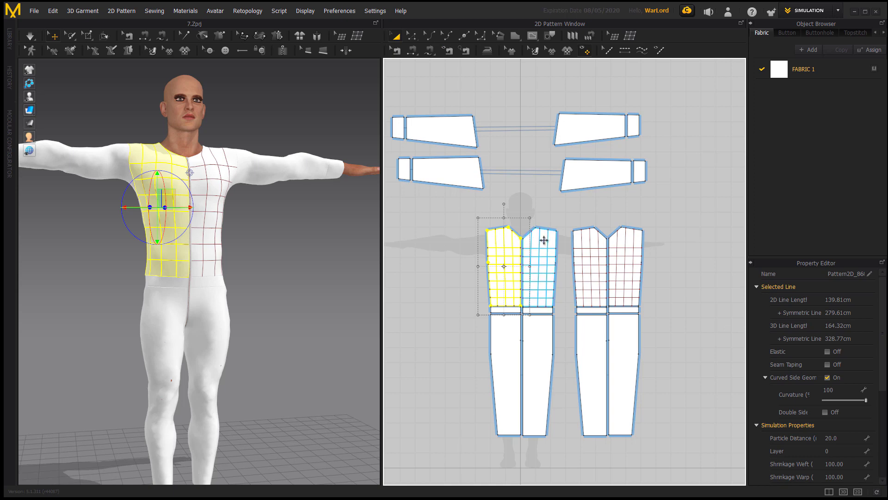
left_click(597, 241, "shift")
left_click(630, 241, "shift")
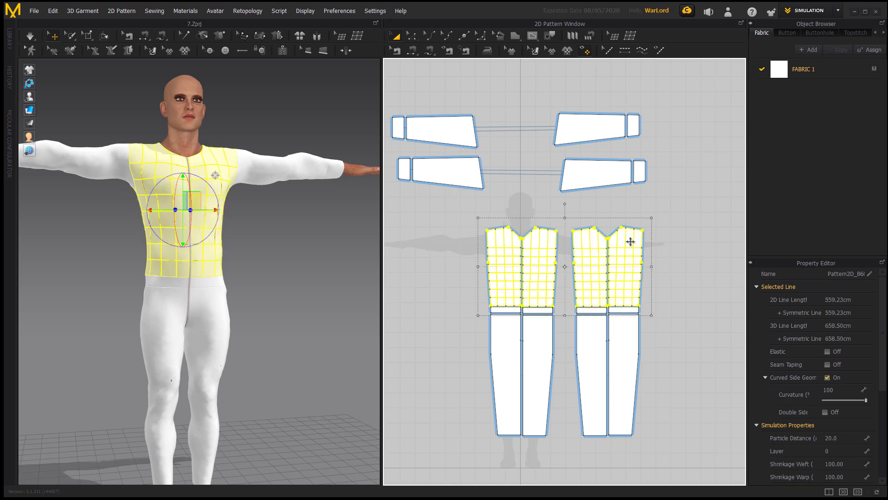
right_click(630, 241)
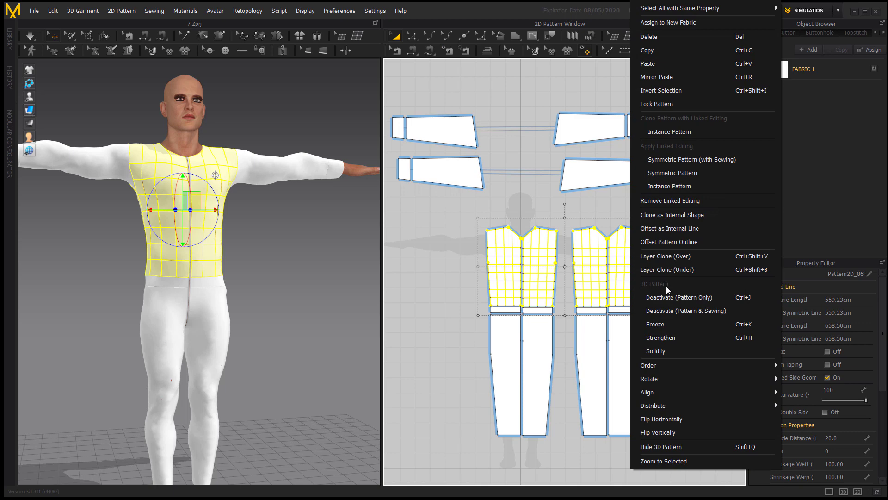
left_click(670, 258)
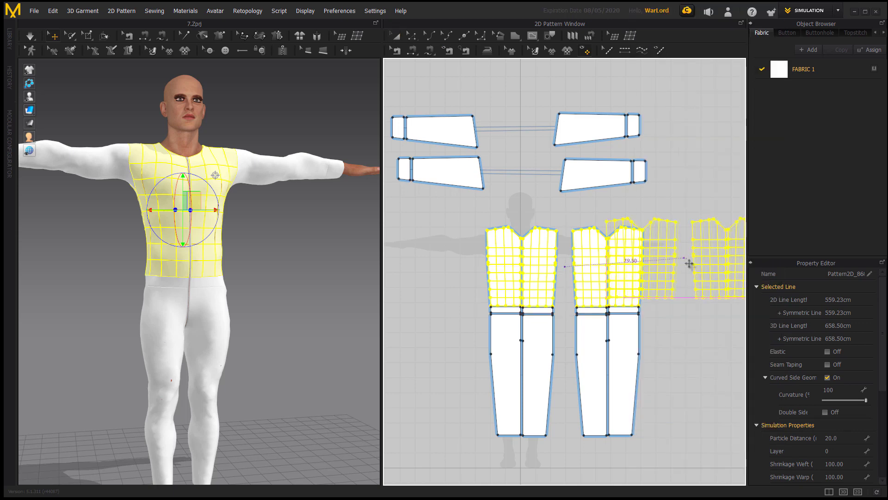
left_click(730, 268)
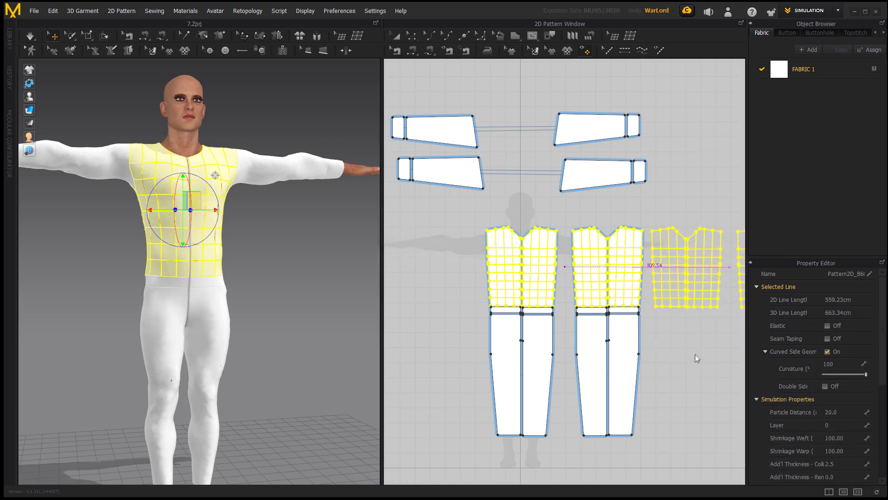
middle_click_drag(706, 362, 595, 356)
left_click(650, 364)
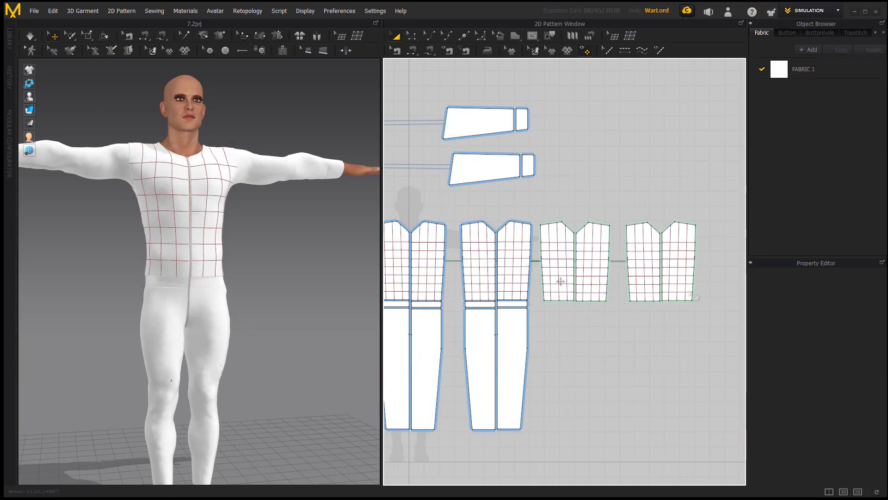